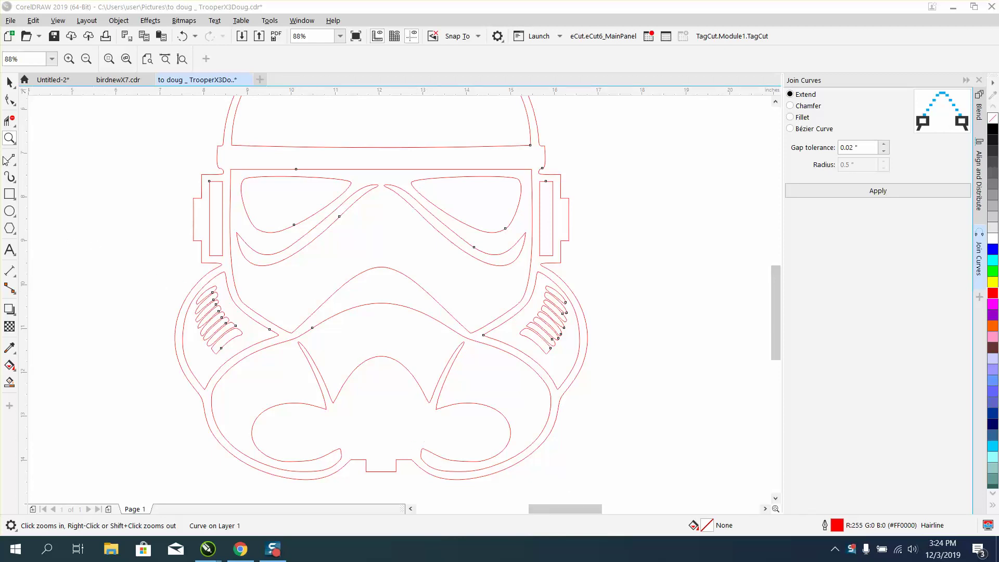
Zoom into the left cheek vents and apply Break Curve Apart to the combined vent curve.
{"action": "left_click", "coordinate": [9, 138]}
{"action": "left_click_drag", "start_coordinate": [92, 252], "coordinate": [351, 399]}
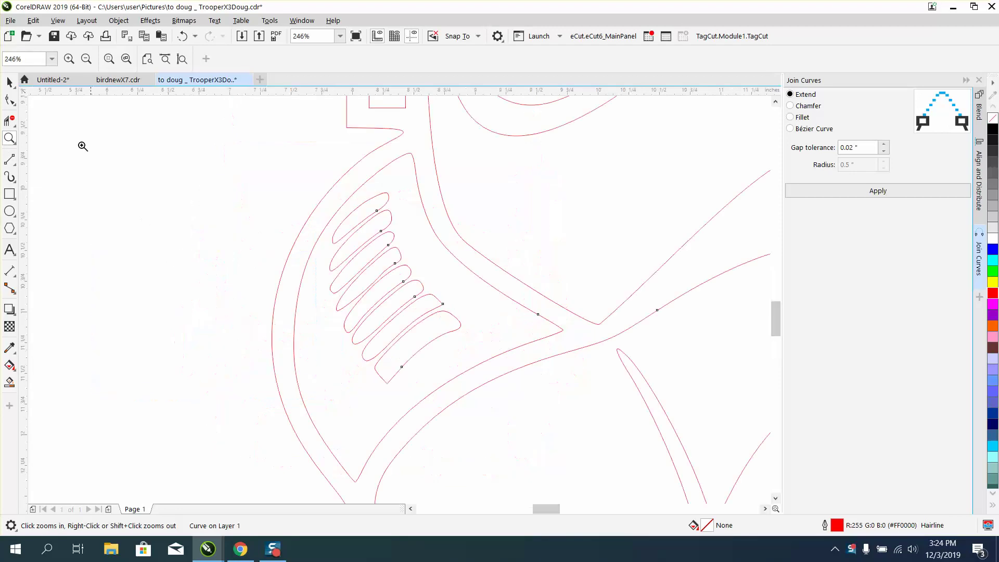
{"action": "key", "text": "space"}
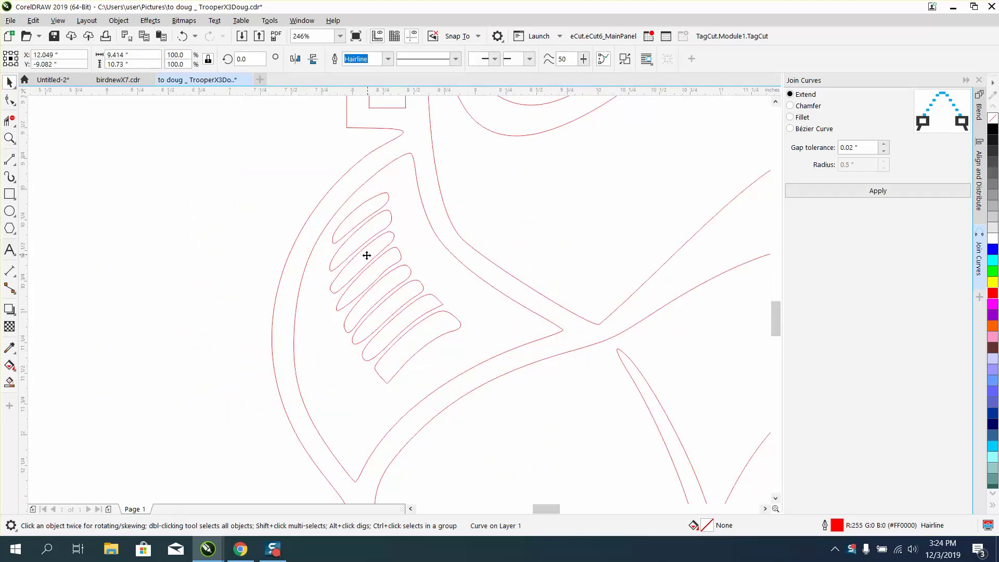
{"action": "key", "text": "Escape"}
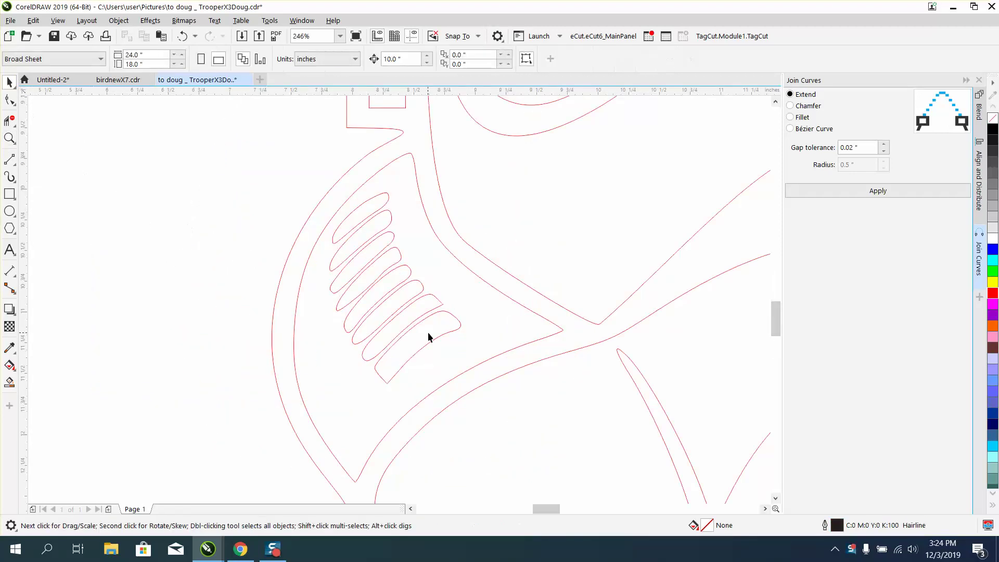
{"action": "left_click", "coordinate": [434, 341]}
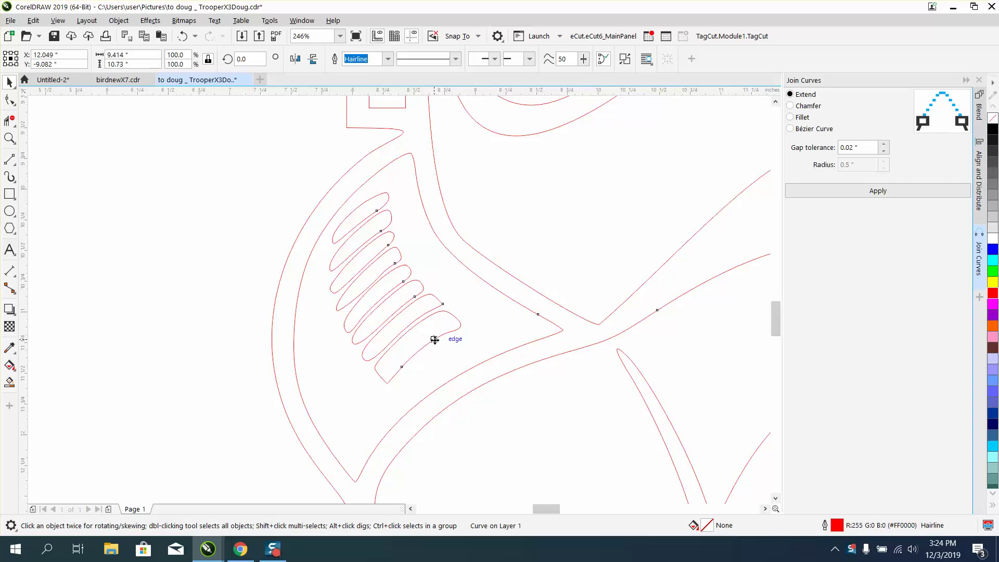
{"action": "left_click", "coordinate": [118, 20]}
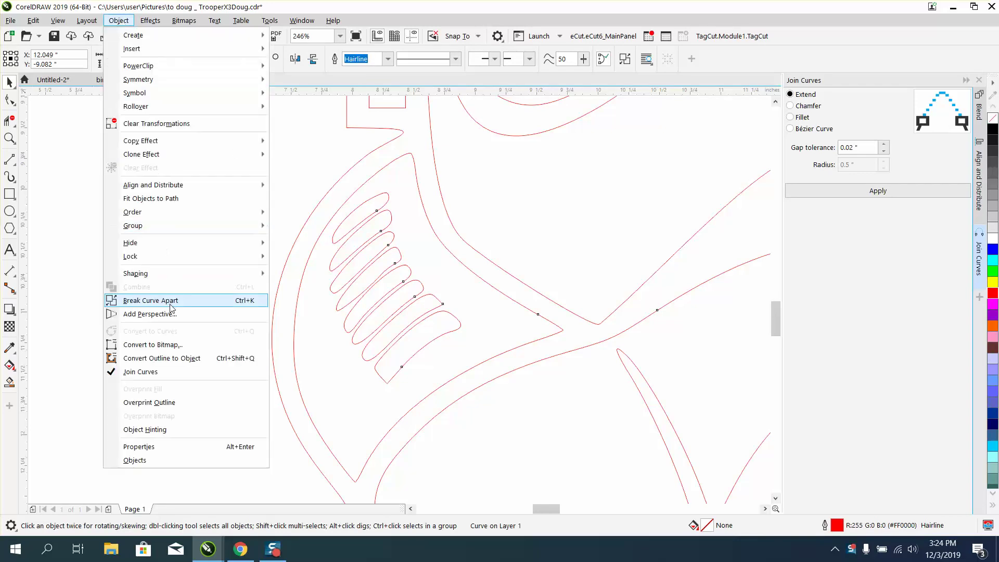
{"action": "left_click", "coordinate": [151, 300]}
{"action": "left_click", "coordinate": [126, 292]}
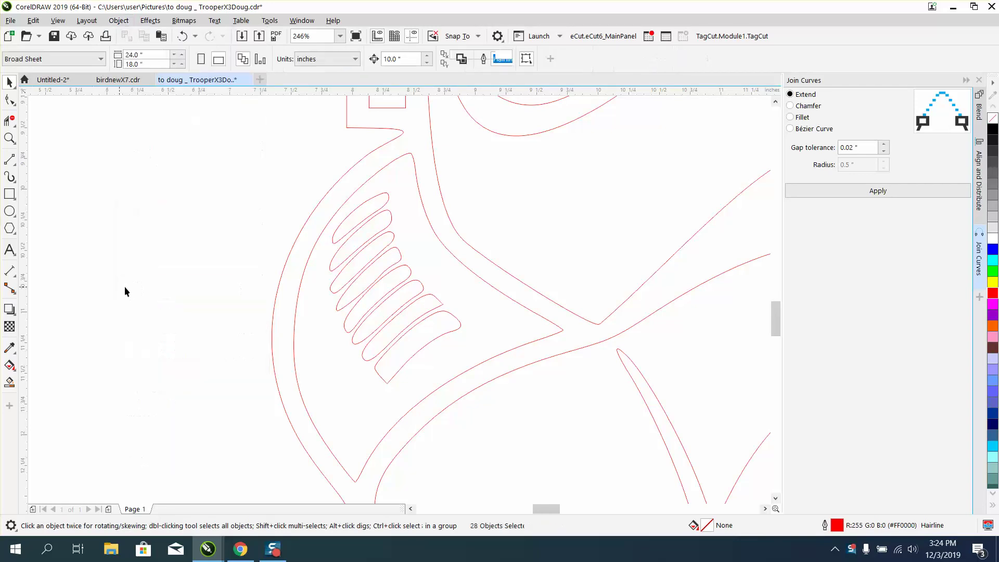
Inspect individual vent teeth with the Shape tool to confirm each is a separate curve.
{"action": "left_click", "coordinate": [432, 343]}
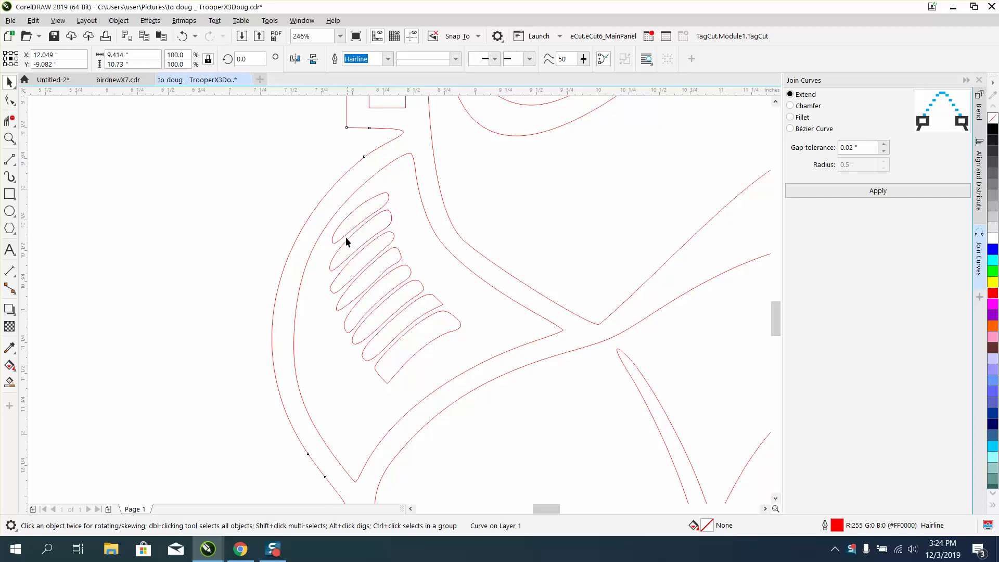
{"action": "left_click", "coordinate": [9, 99]}
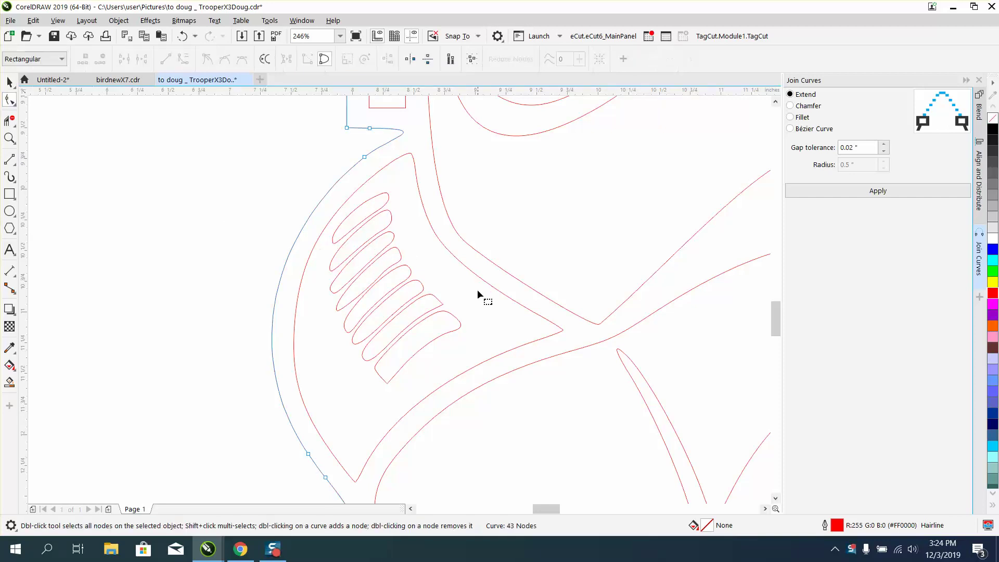
{"action": "left_click", "coordinate": [455, 334]}
{"action": "left_click", "coordinate": [426, 314]}
Set the nudge distance to 2.5".
{"action": "left_click", "coordinate": [10, 81]}
{"action": "left_click", "coordinate": [244, 183]}
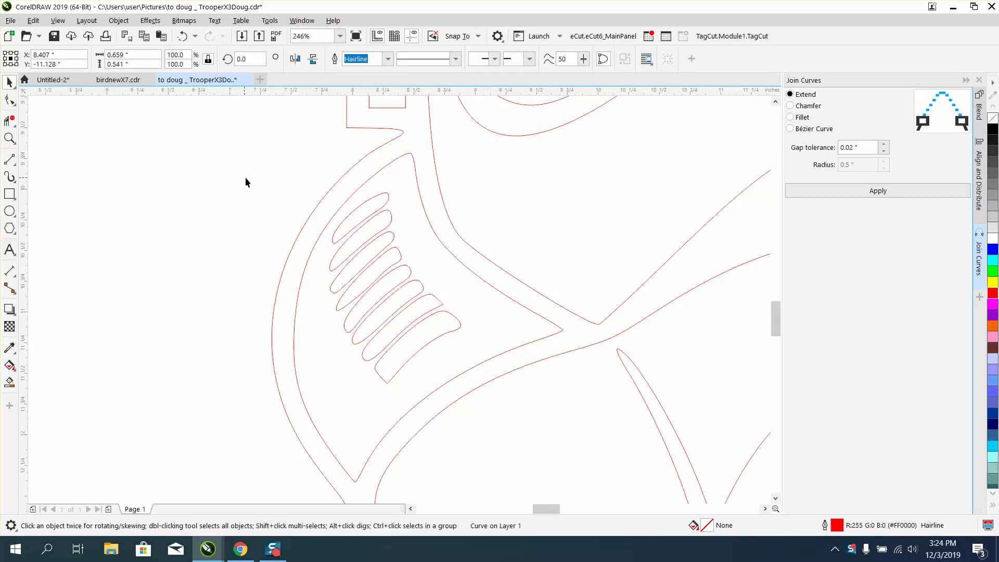
{"action": "type", "text": "2.5"}
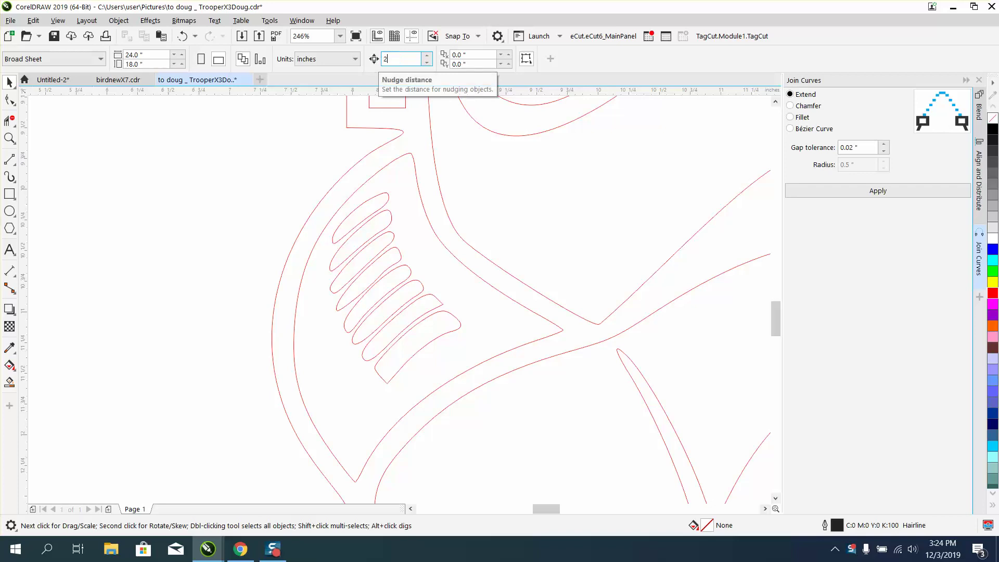
Nudge the bottom and top vent teeth 2.5" left and zoom in on them.
{"action": "left_click", "coordinate": [461, 326]}
{"action": "key", "text": "Left"}
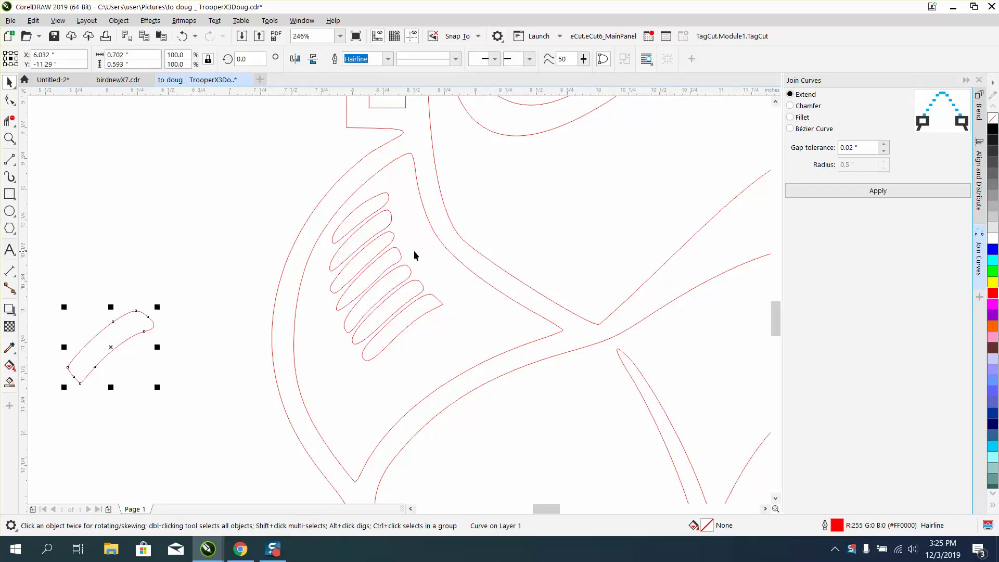
{"action": "left_click", "coordinate": [386, 202]}
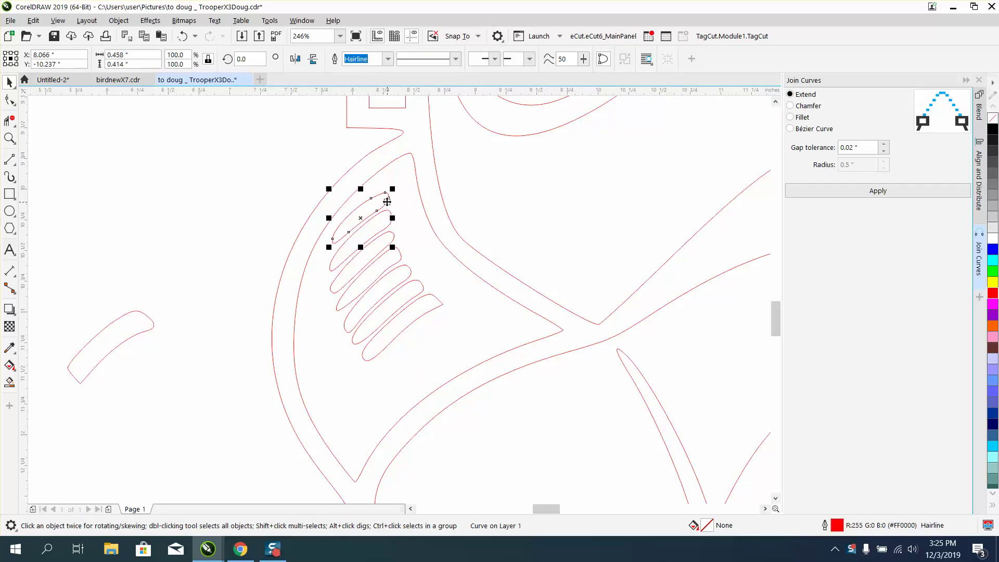
{"action": "key", "text": "Left"}
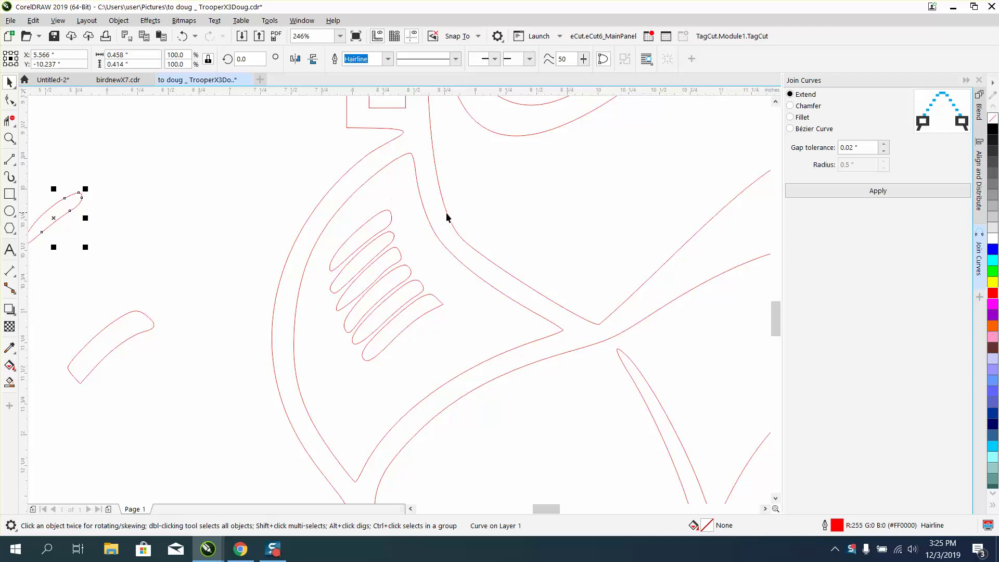
{"action": "scroll", "coordinate": [319, 217], "scroll_direction": "down", "scroll_amount": 2}
{"action": "left_click", "coordinate": [9, 138]}
{"action": "left_click_drag", "start_coordinate": [147, 178], "coordinate": [333, 351]}
Remove the redundant upper-right and lower-left nodes from the lower moved tooth.
{"action": "left_click", "coordinate": [10, 100]}
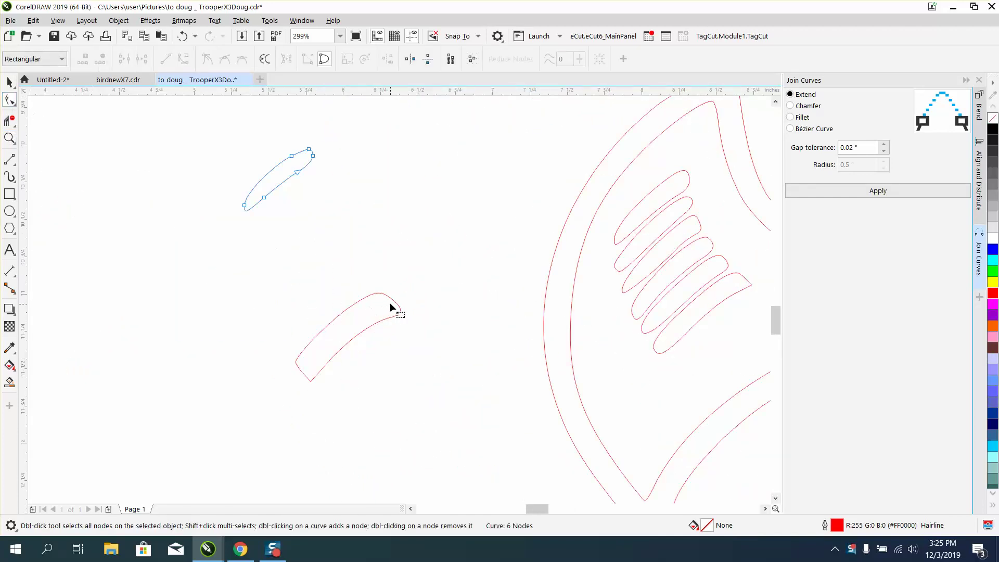
{"action": "left_click", "coordinate": [393, 304]}
{"action": "left_click", "coordinate": [393, 301]}
{"action": "key", "text": "Delete"}
{"action": "double_click", "coordinate": [351, 307]}
{"action": "double_click", "coordinate": [302, 373]}
{"action": "double_click", "coordinate": [311, 381]}
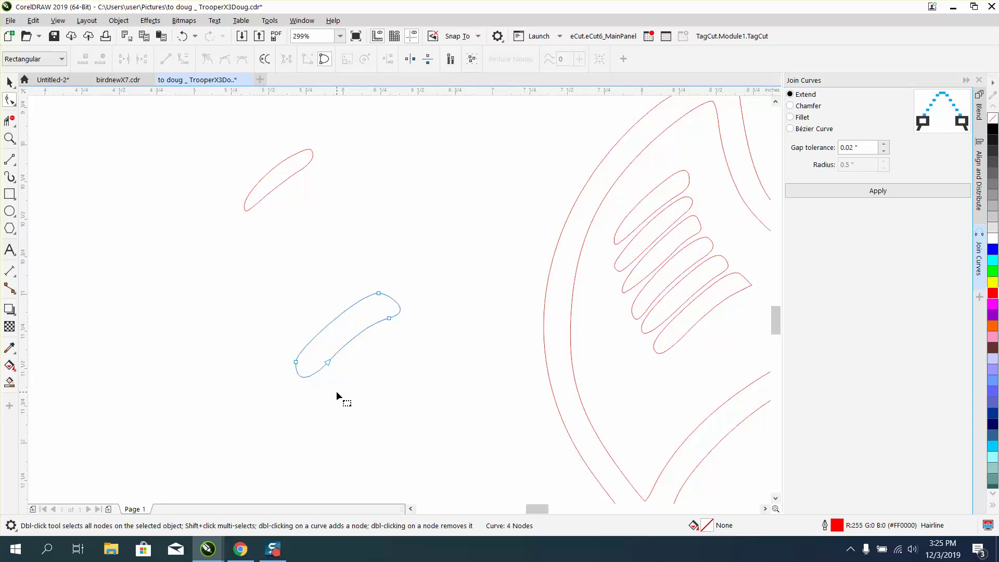
Remove the start node and undo the end-node removal, leaving the tooth with 3 nodes.
{"action": "double_click", "coordinate": [327, 362]}
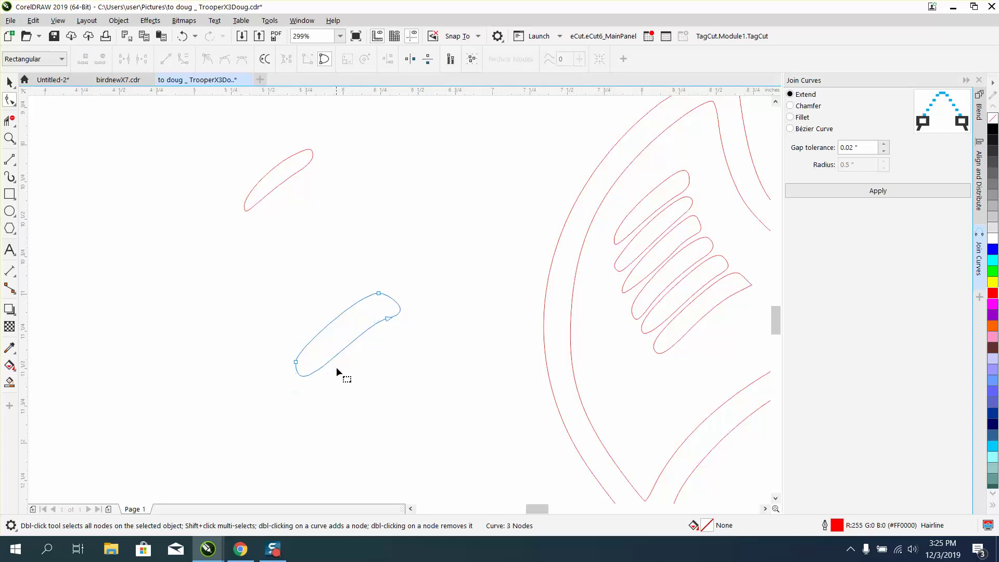
{"action": "left_click", "coordinate": [390, 321]}
{"action": "double_click", "coordinate": [390, 321]}
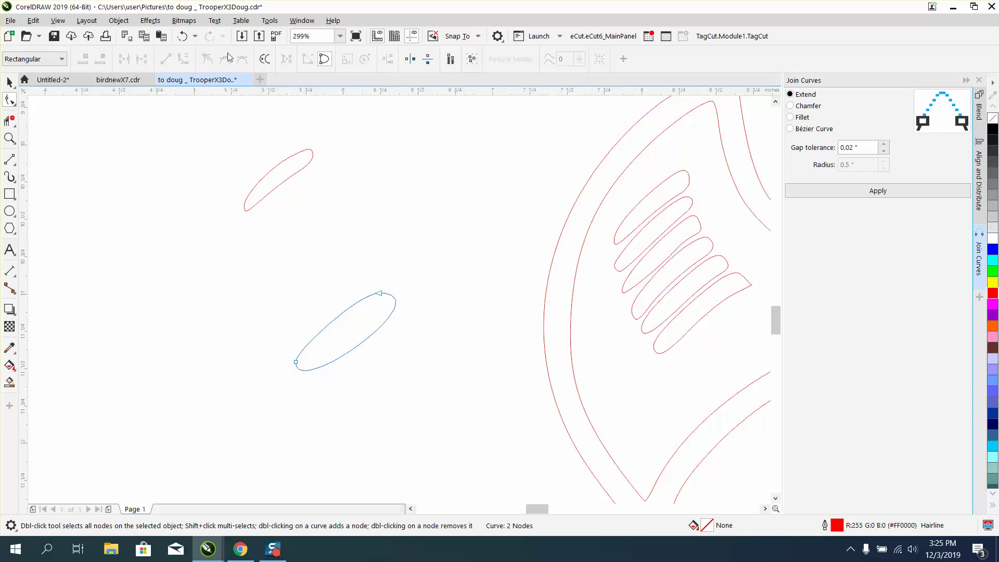
{"action": "left_click", "coordinate": [182, 36]}
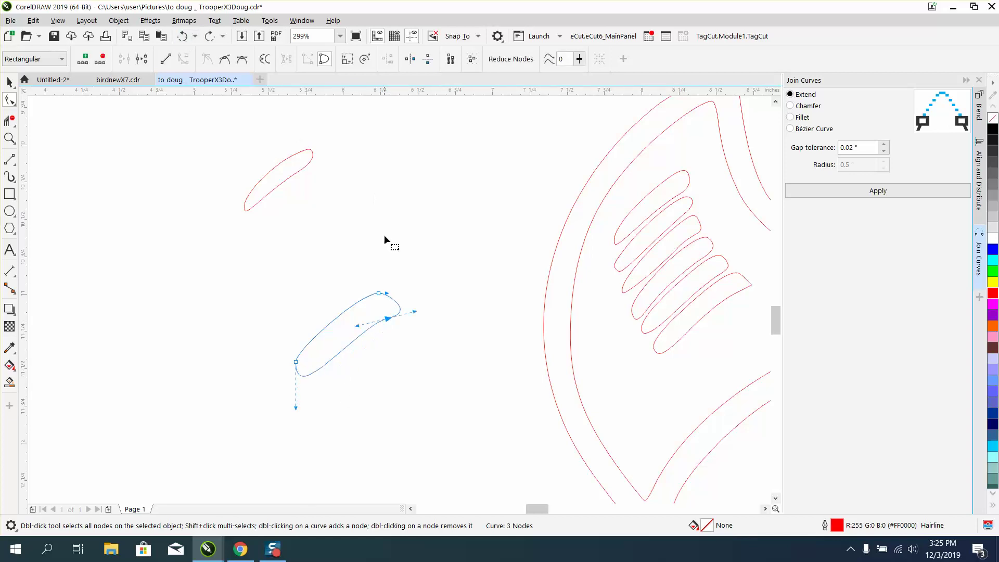
{"action": "left_click", "coordinate": [9, 82]}
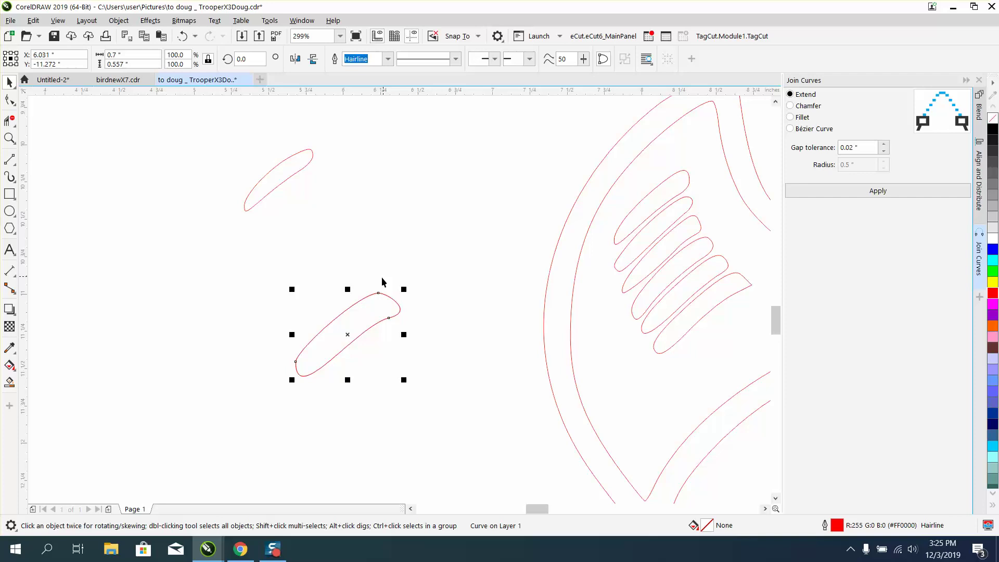
Drop a copy of the smoothed tooth over the upper tooth and delete the old inner curve.
{"action": "left_click_drag", "start_coordinate": [352, 327], "coordinate": [280, 182]}
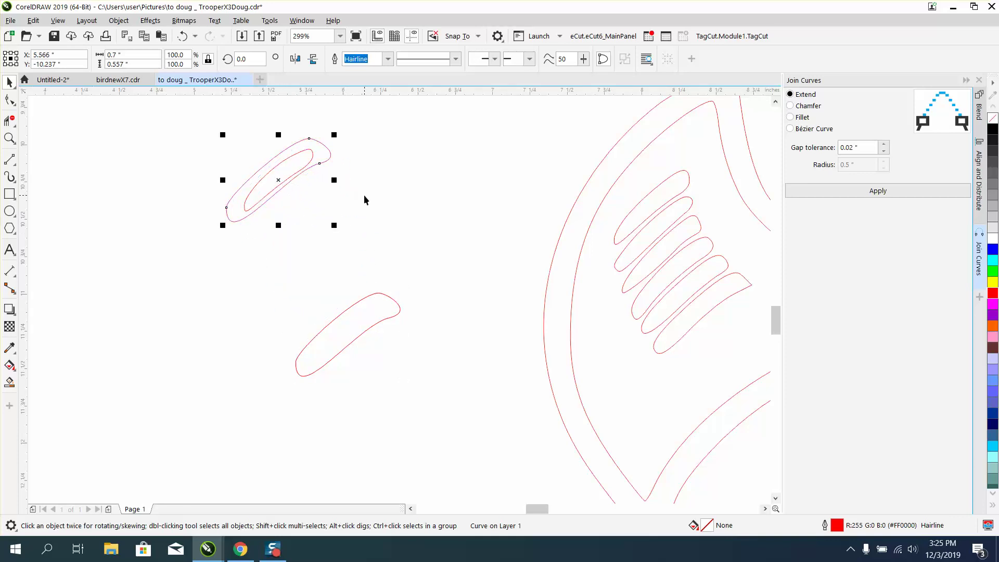
{"action": "left_click", "coordinate": [316, 156]}
{"action": "left_click", "coordinate": [314, 154]}
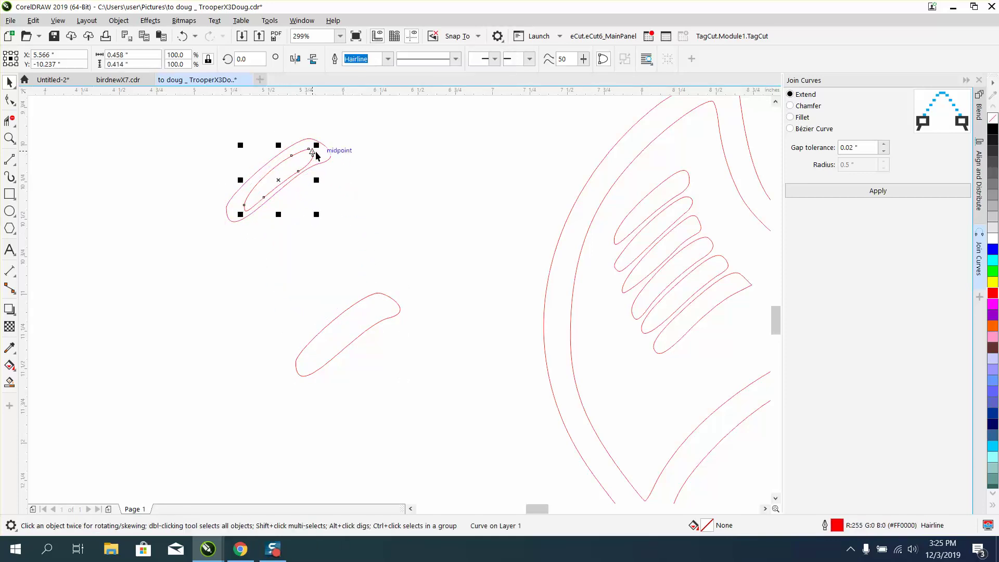
{"action": "key", "text": "Delete"}
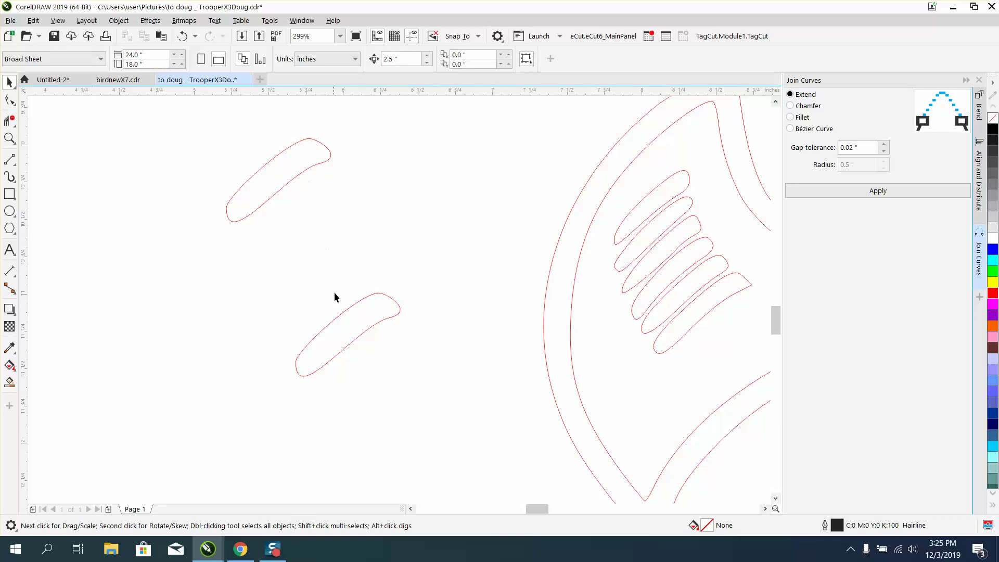
Place a copy of the smoothed tooth up and left, scaled to 95%.
{"action": "left_click", "coordinate": [345, 311]}
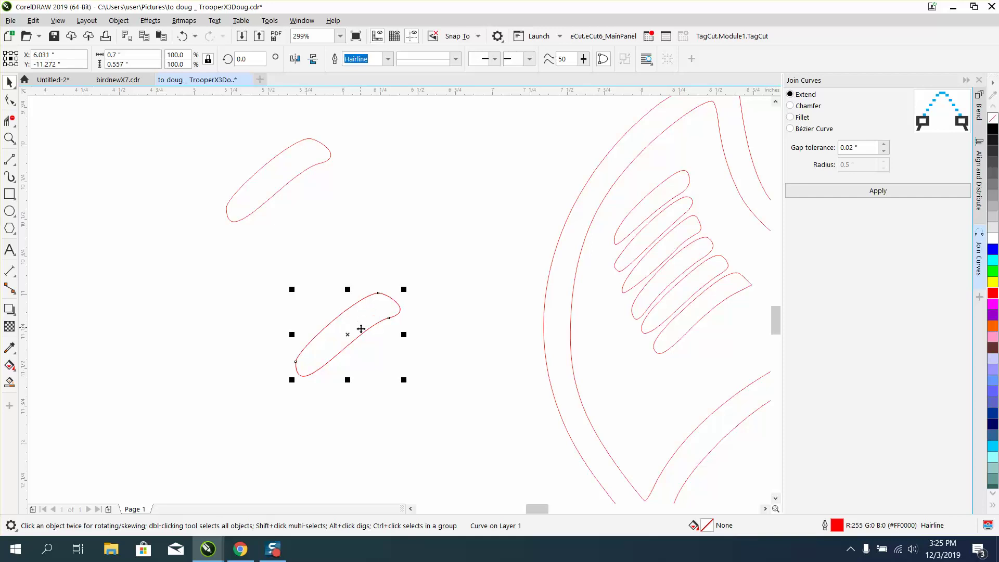
{"action": "left_click_drag", "start_coordinate": [350, 334], "coordinate": [332, 309]}
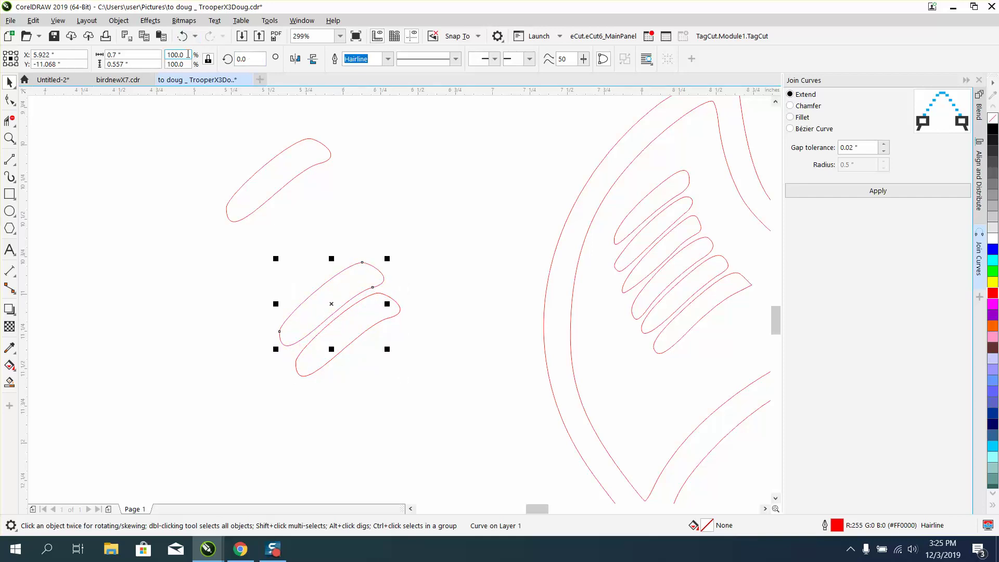
{"action": "left_click", "coordinate": [164, 56]}
{"action": "type", "text": "95"}
{"action": "key", "text": "Return"}
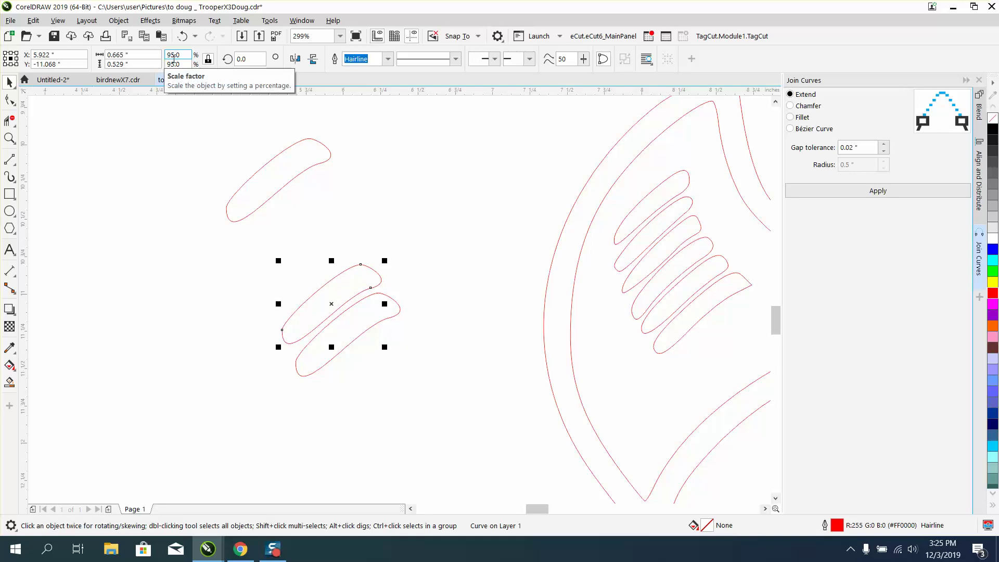
Repeat the scaled copy three more times with Ctrl+R, each smaller and further up-left.
{"action": "key", "text": "ctrl+r"}
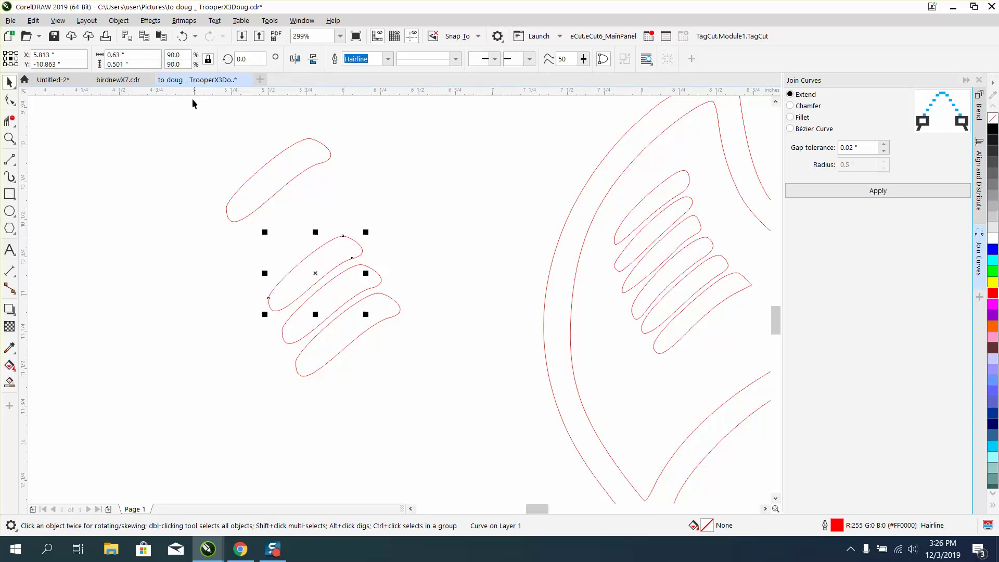
{"action": "key", "text": "ctrl+r"}
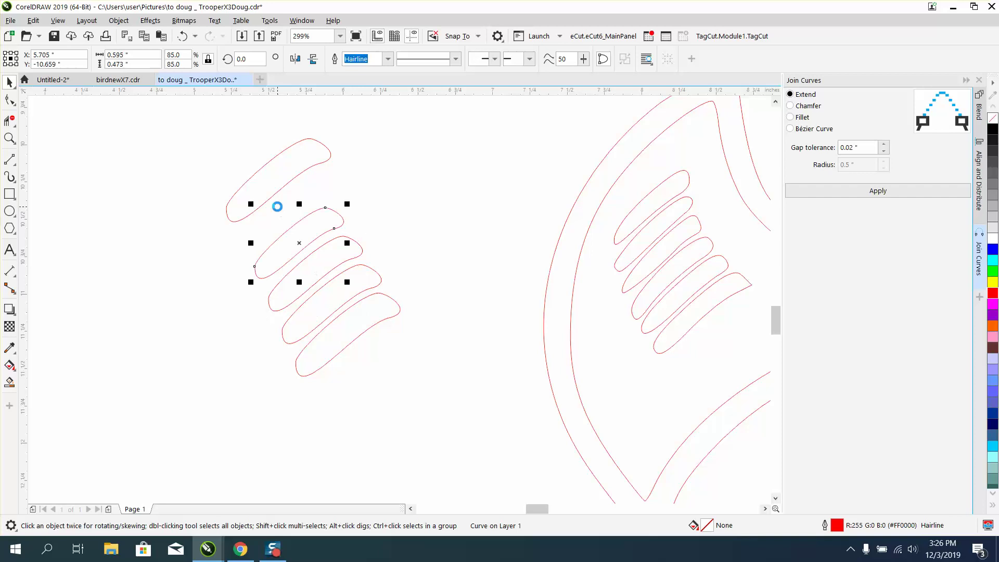
{"action": "key", "text": "ctrl+r"}
{"action": "key", "text": "ctrl+r"}
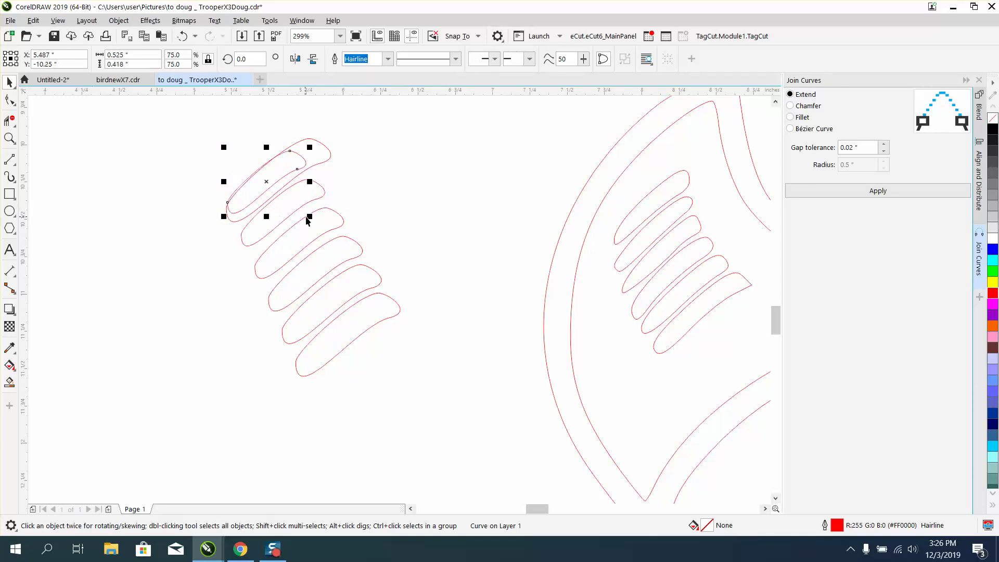
{"action": "left_click", "coordinate": [335, 167]}
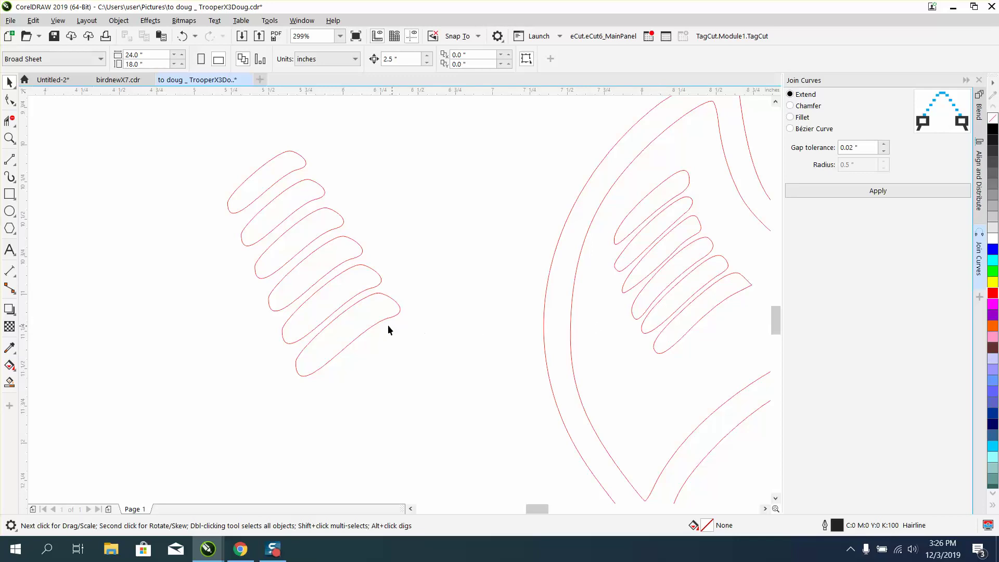
Move the top loop up and left and scale it to 70%.
{"action": "left_click", "coordinate": [280, 180]}
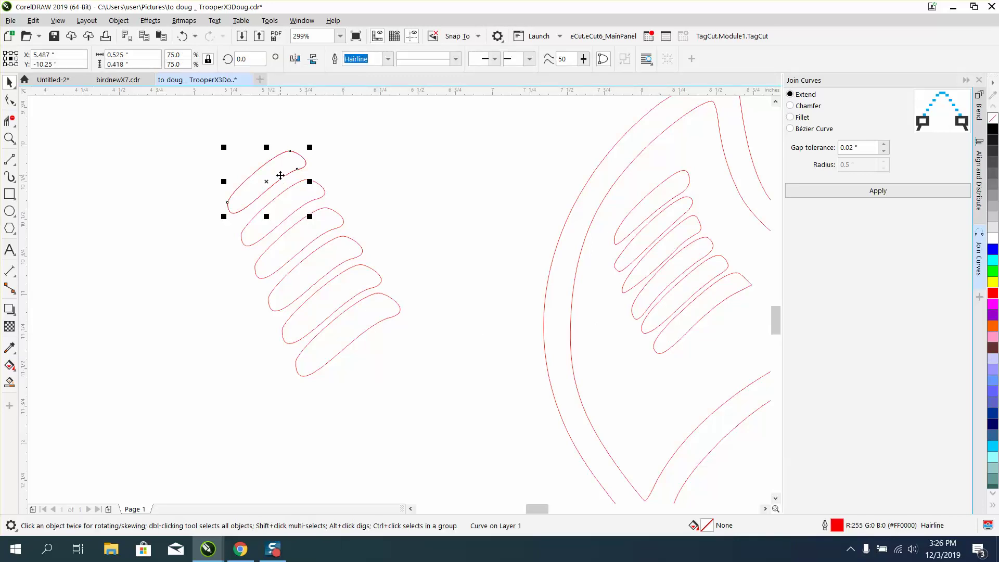
{"action": "left_click_drag", "start_coordinate": [267, 188], "coordinate": [248, 163]}
{"action": "left_click", "coordinate": [178, 55]}
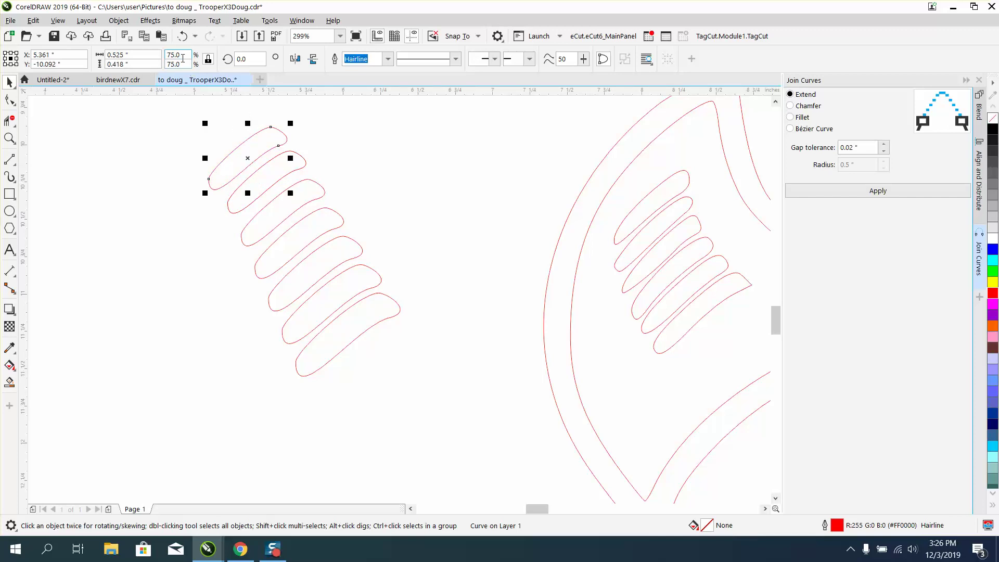
{"action": "type", "text": "7"}
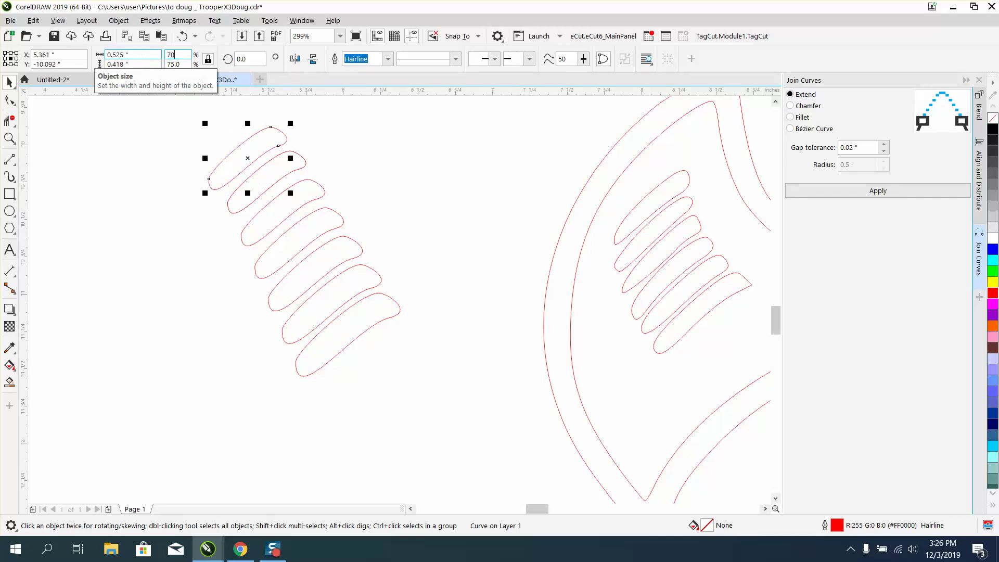
{"action": "type", "text": "0"}
{"action": "key", "text": "Return"}
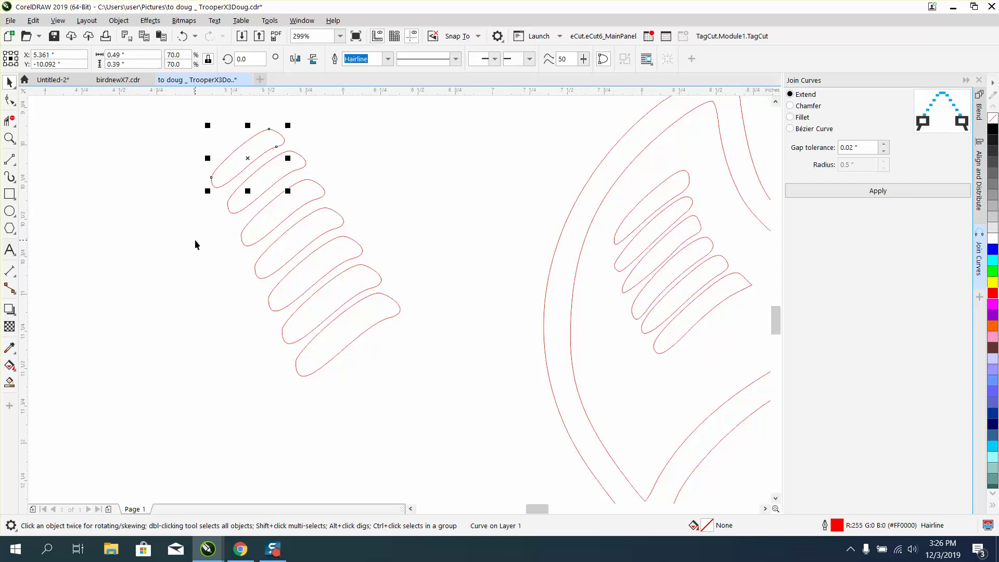
Marquee-select the seven left rib loops and rotate them to about 330.6°.
{"action": "left_click", "coordinate": [10, 137]}
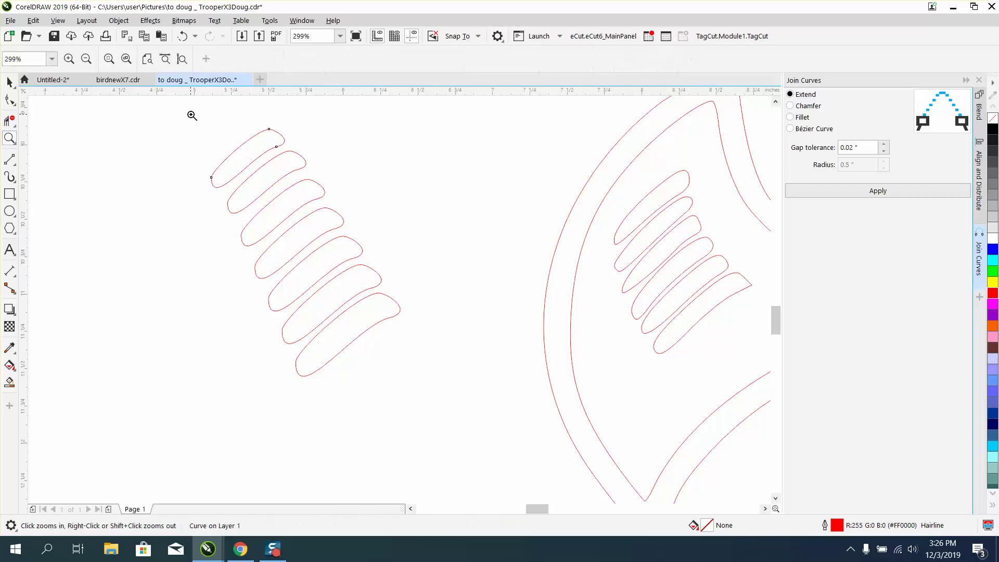
{"action": "left_click_drag", "start_coordinate": [190, 118], "coordinate": [480, 384]}
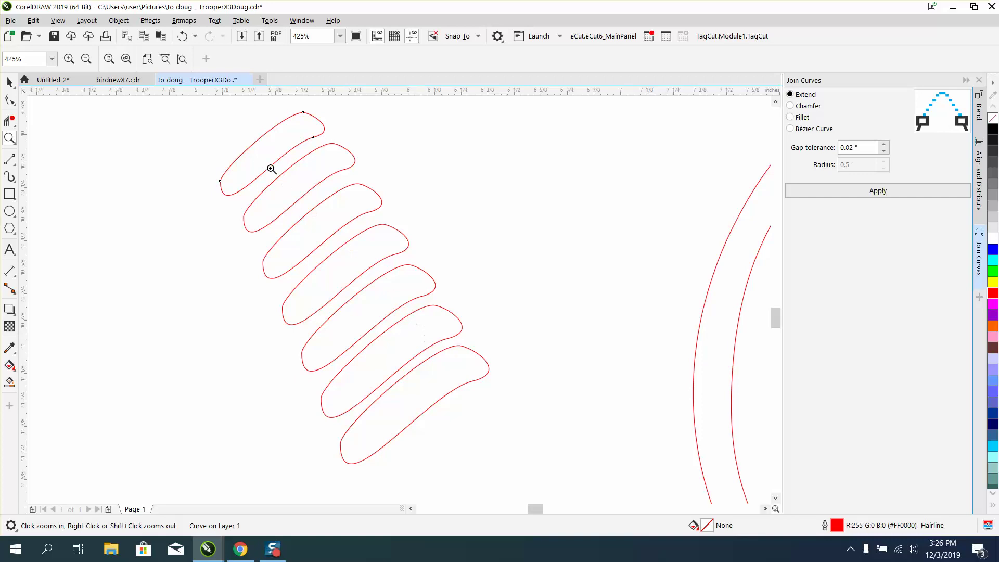
{"action": "right_click", "coordinate": [266, 159]}
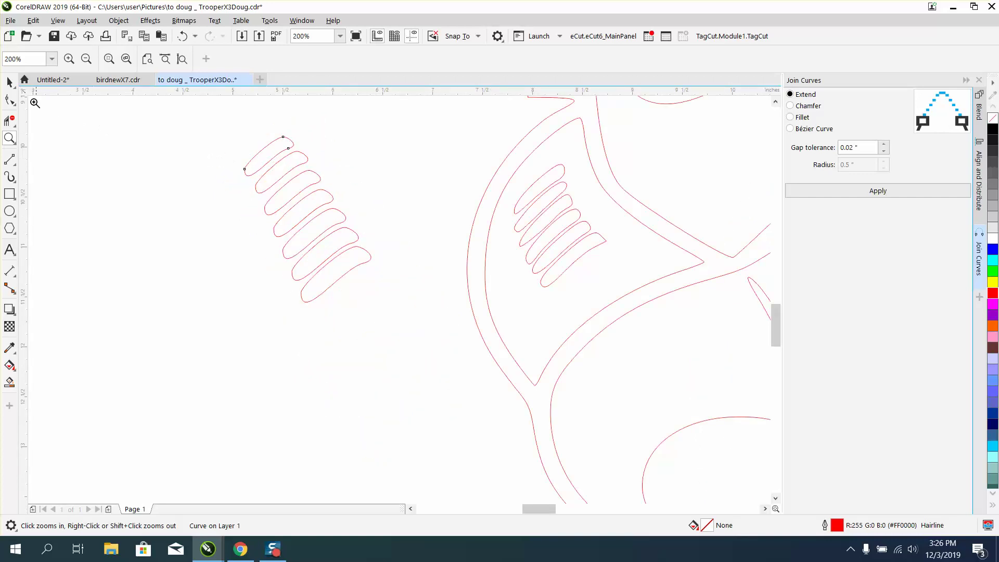
{"action": "left_click", "coordinate": [11, 84]}
{"action": "left_click_drag", "start_coordinate": [197, 124], "coordinate": [429, 334]}
{"action": "left_click", "coordinate": [310, 219]}
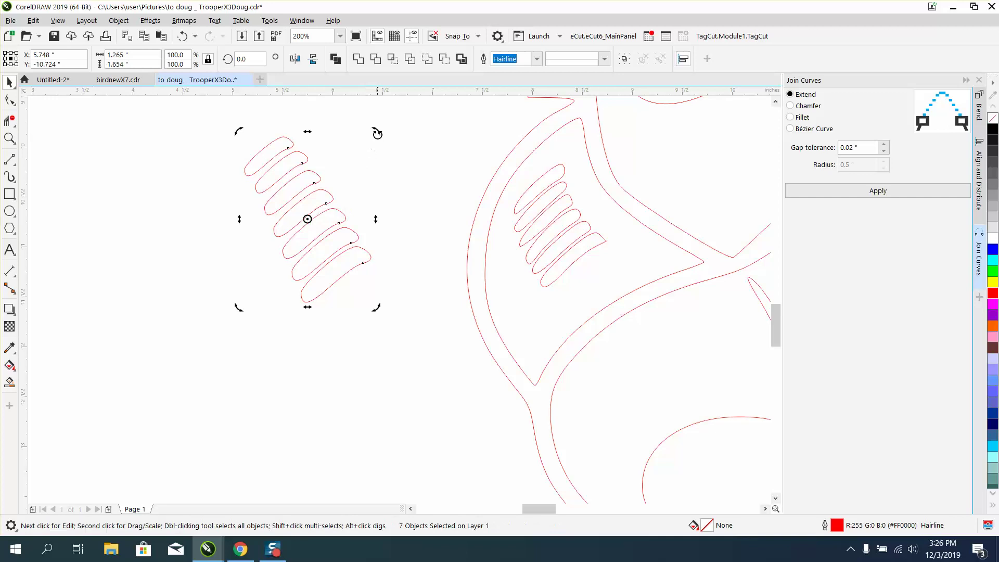
{"action": "left_click_drag", "start_coordinate": [378, 133], "coordinate": [417, 186]}
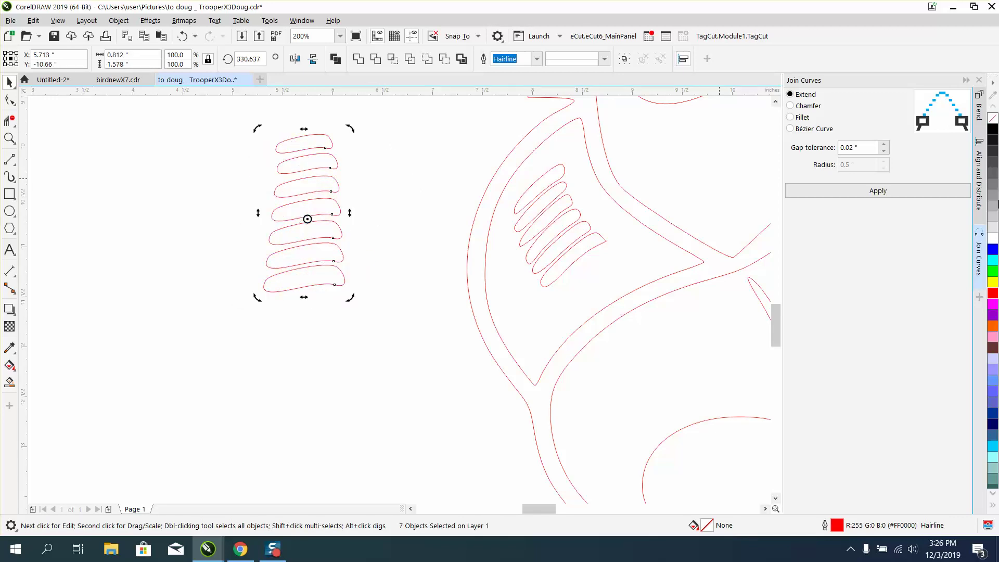
Distribute the seven loops' centres evenly vertically using the Align and Distribute docker.
{"action": "left_click", "coordinate": [979, 179]}
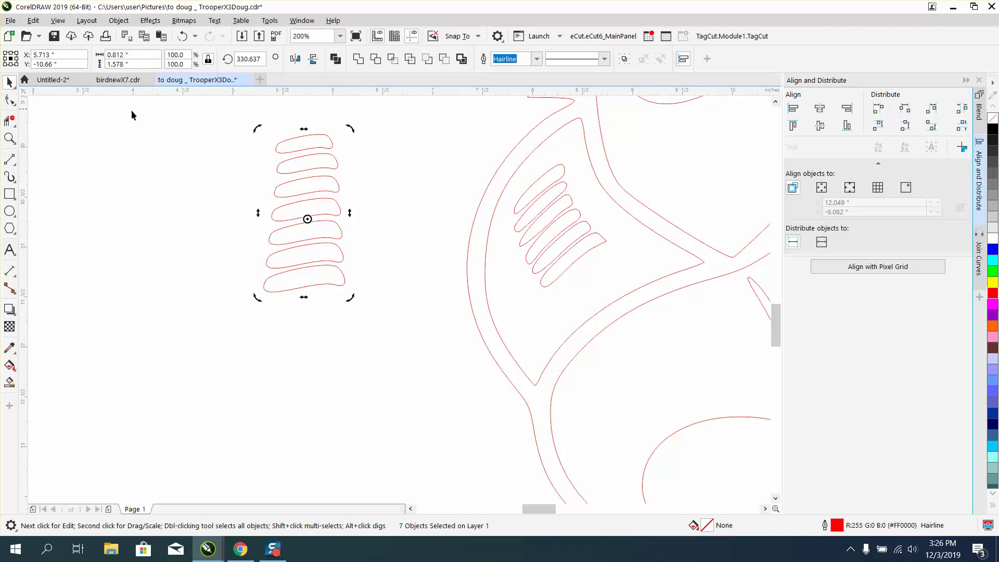
{"action": "left_click", "coordinate": [107, 114]}
{"action": "left_click_drag", "start_coordinate": [429, 324], "coordinate": [430, 325]}
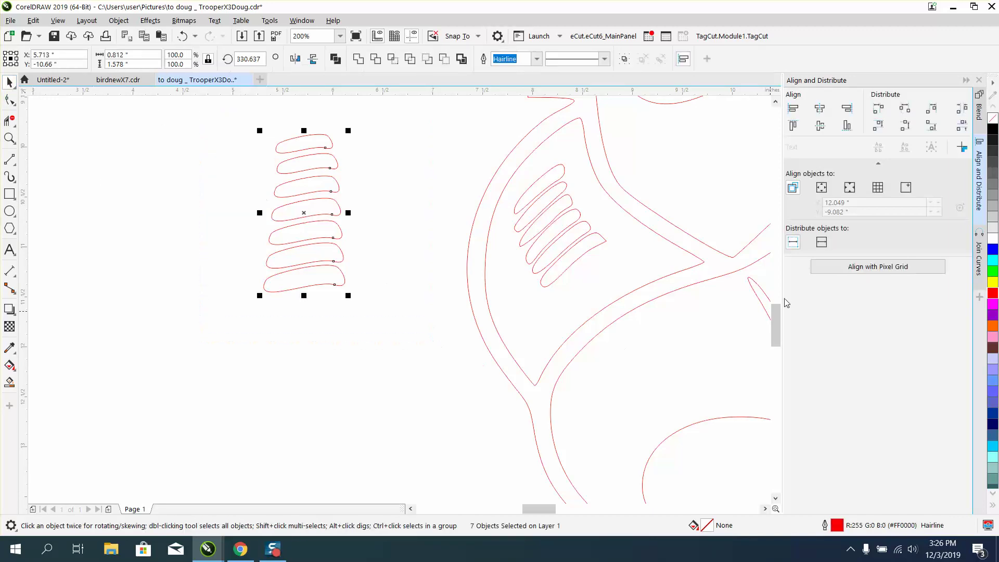
{"action": "left_click", "coordinate": [905, 127]}
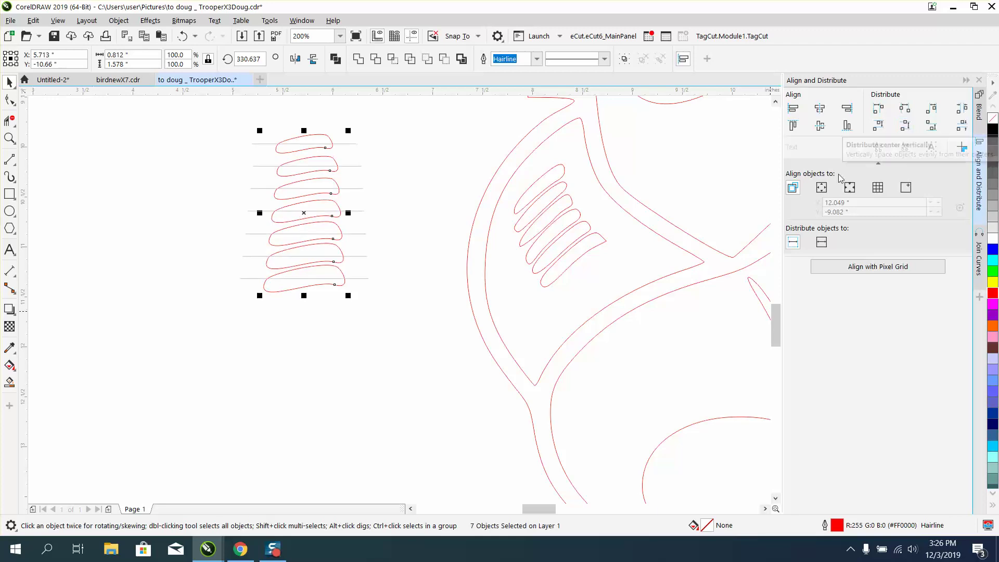
Distribute the reselected loops evenly by their bottom edges and highlight the rotation field.
{"action": "left_click", "coordinate": [458, 218]}
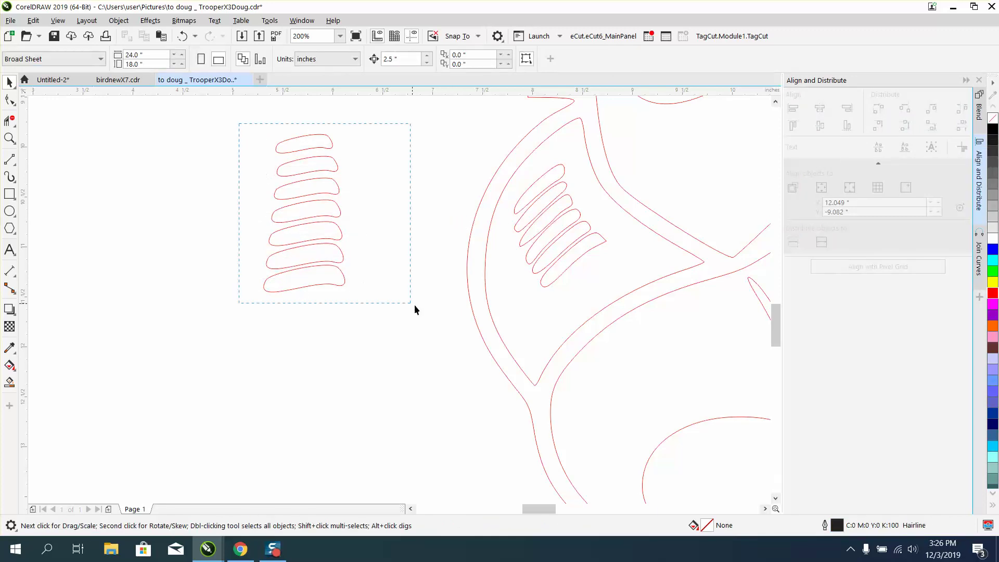
{"action": "left_click_drag", "start_coordinate": [415, 305], "coordinate": [437, 322]}
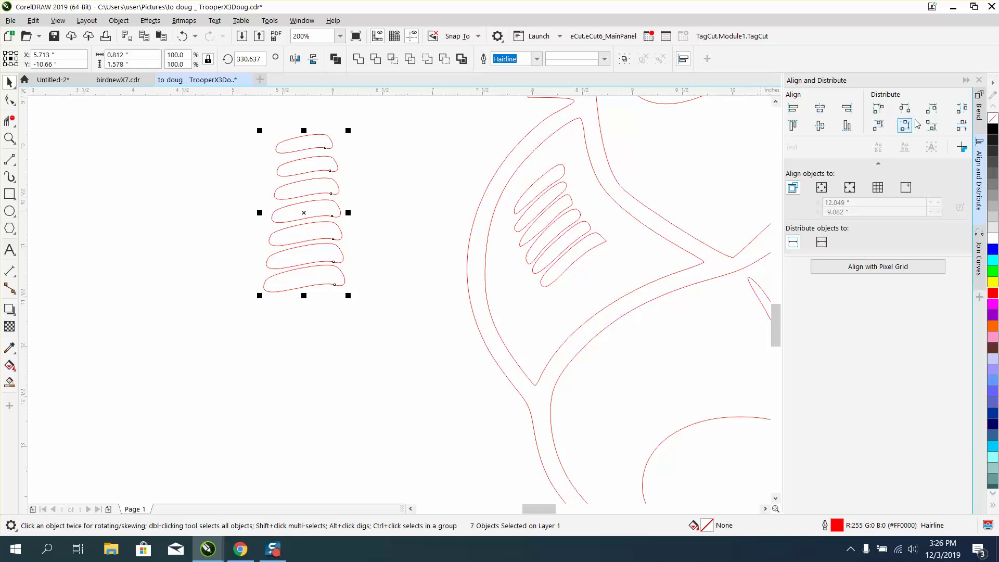
{"action": "left_click", "coordinate": [932, 127]}
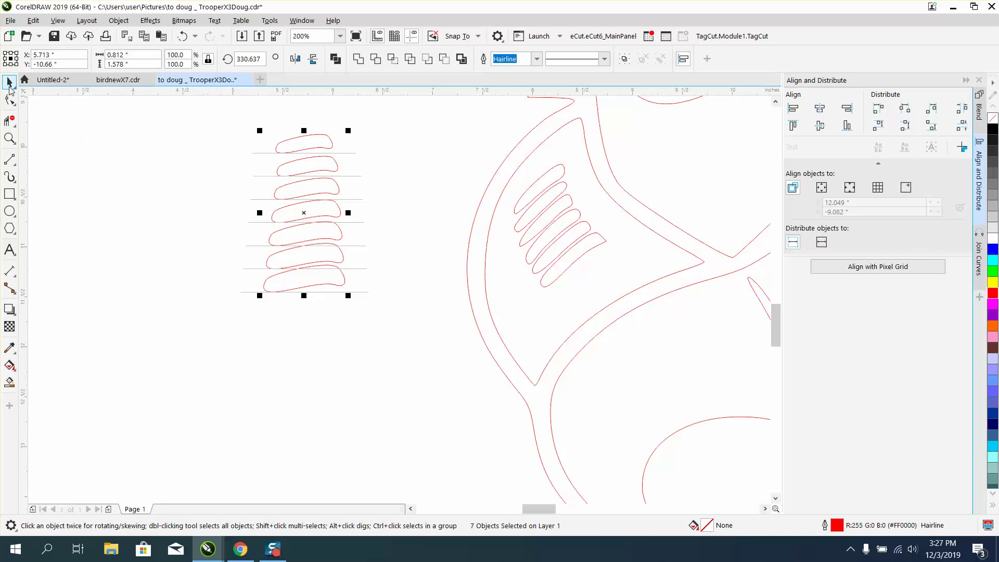
{"action": "left_click", "coordinate": [295, 181]}
{"action": "left_click_drag", "start_coordinate": [411, 311], "coordinate": [411, 311]}
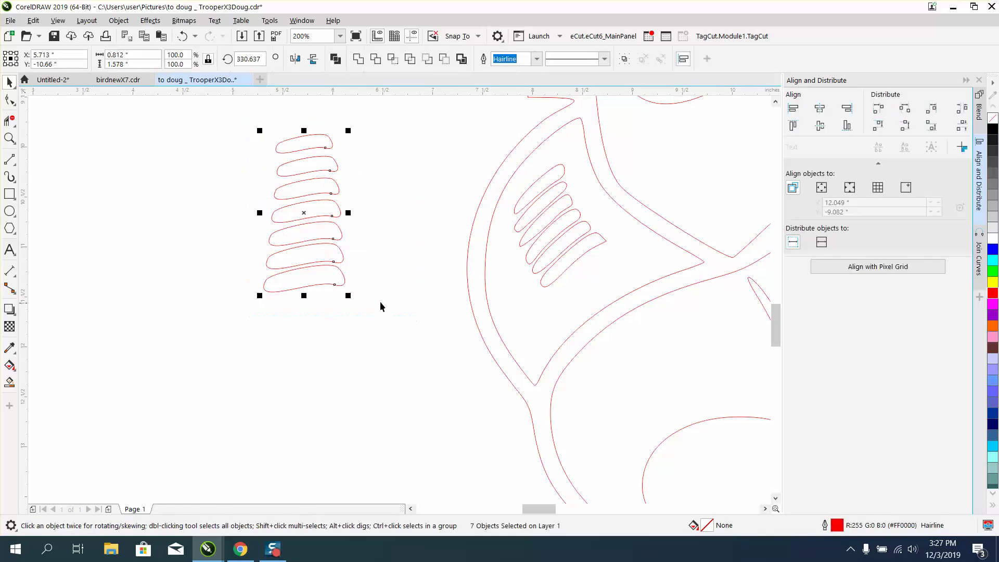
{"action": "left_click_drag", "start_coordinate": [265, 61], "coordinate": [211, 63]}
Reset the loops' rotation to 0 and delete the first old rib loops, restoring the wrongly deleted arc.
{"action": "key", "text": "Return"}
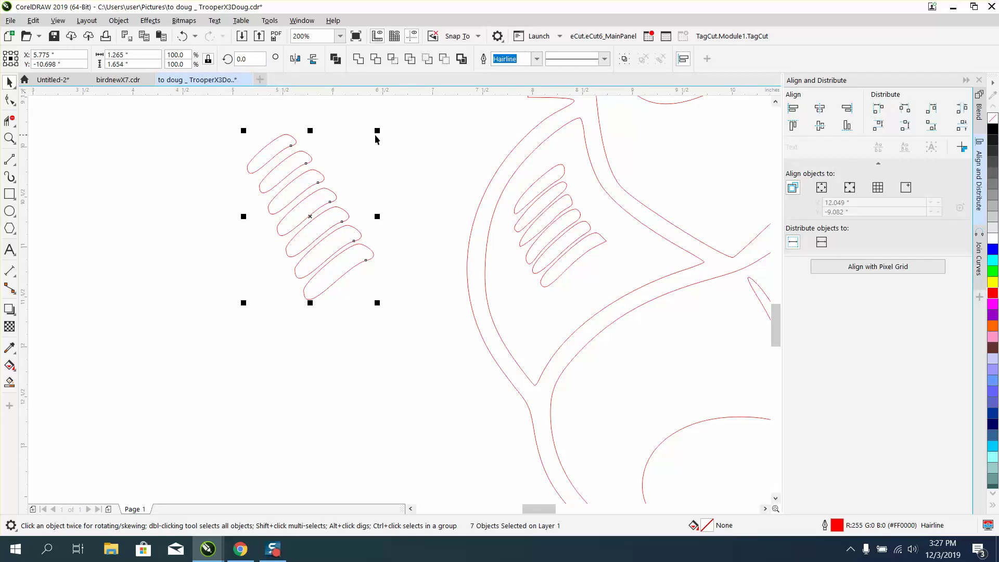
{"action": "left_click", "coordinate": [542, 186]}
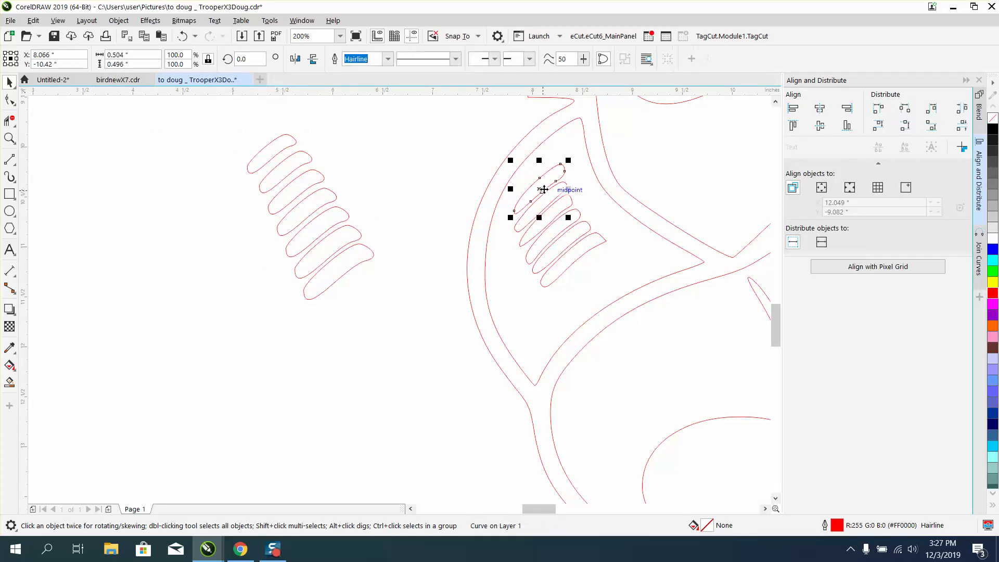
{"action": "key", "text": "Delete"}
{"action": "left_click", "coordinate": [553, 202]}
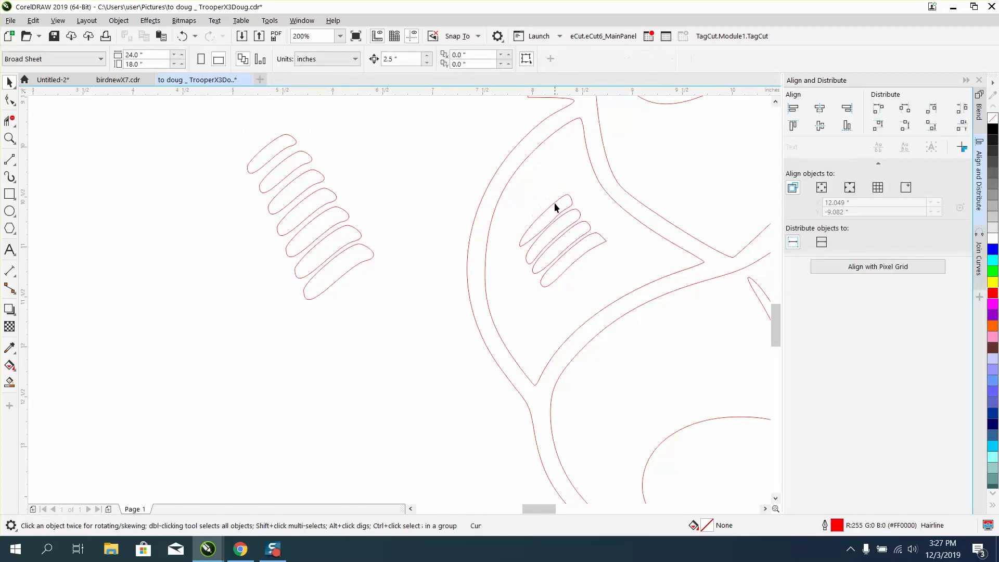
{"action": "key", "text": "Delete"}
{"action": "left_click", "coordinate": [561, 213]}
{"action": "key", "text": "Delete"}
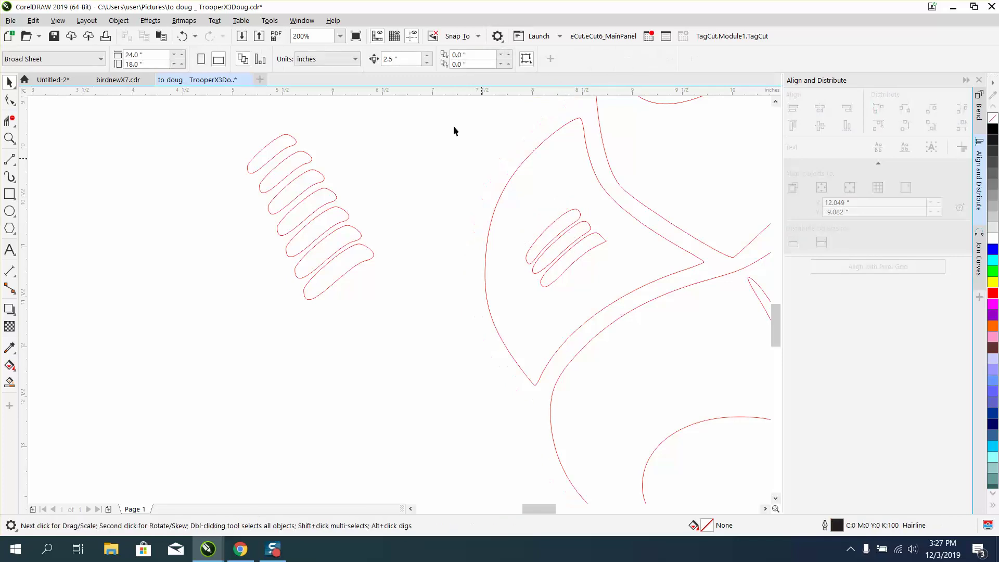
{"action": "left_click", "coordinate": [182, 35]}
Delete the remaining old rib loops inside the helmet, restoring the mistakenly deleted left arc.
{"action": "left_click", "coordinate": [335, 111]}
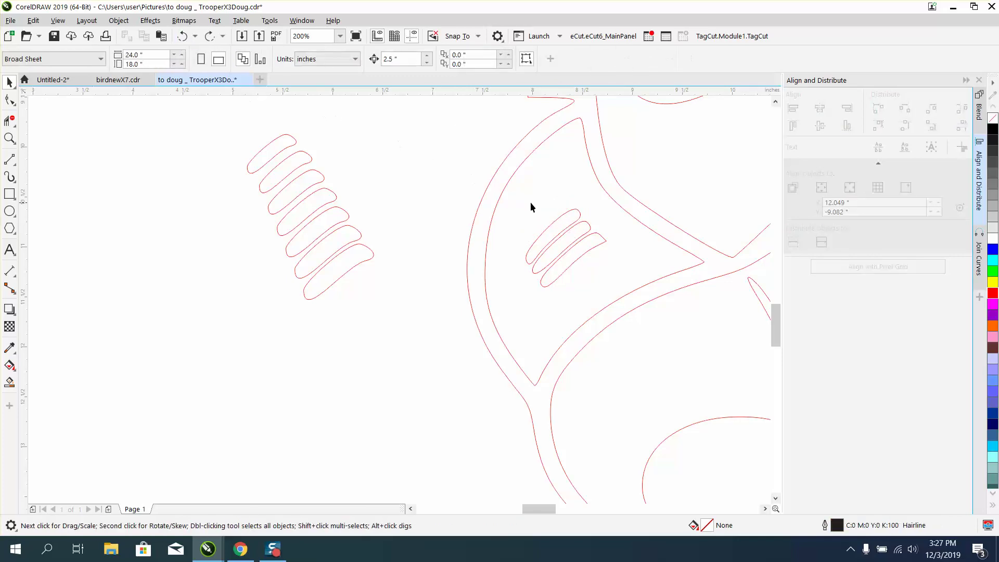
{"action": "left_click", "coordinate": [574, 212]}
{"action": "key", "text": "Delete"}
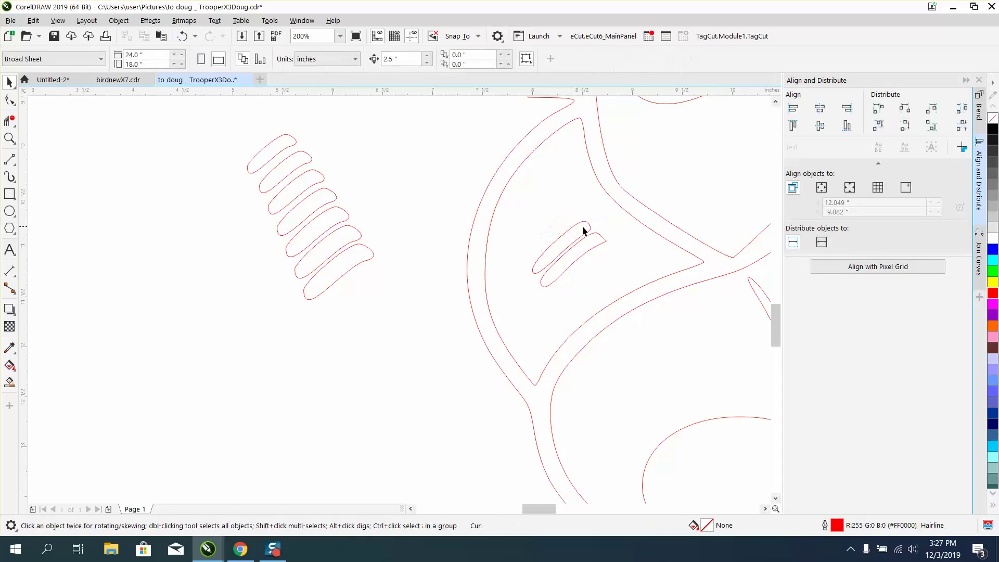
{"action": "left_click", "coordinate": [588, 230]}
{"action": "key", "text": "Delete"}
{"action": "left_click", "coordinate": [478, 217]}
{"action": "key", "text": "Delete"}
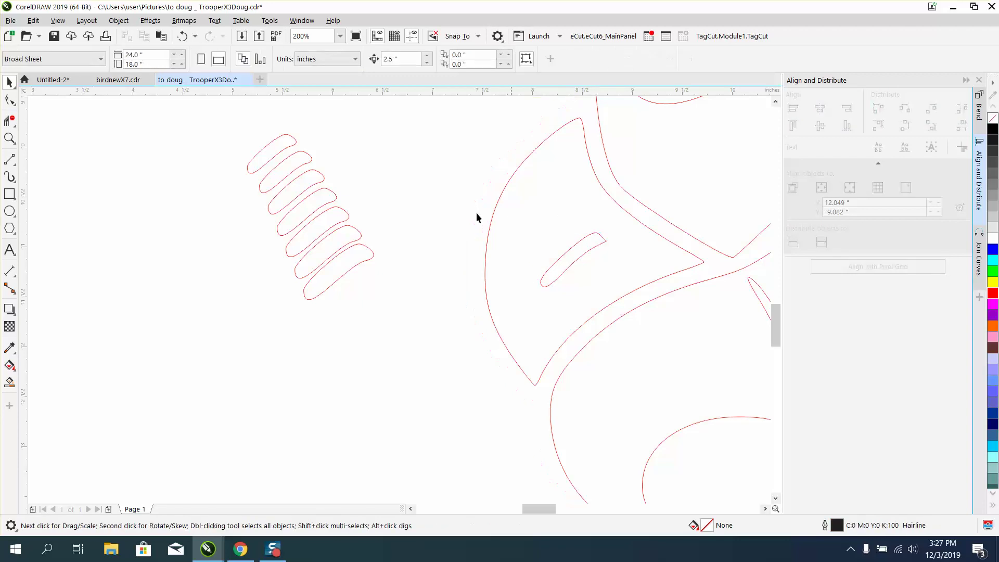
{"action": "left_click", "coordinate": [182, 36]}
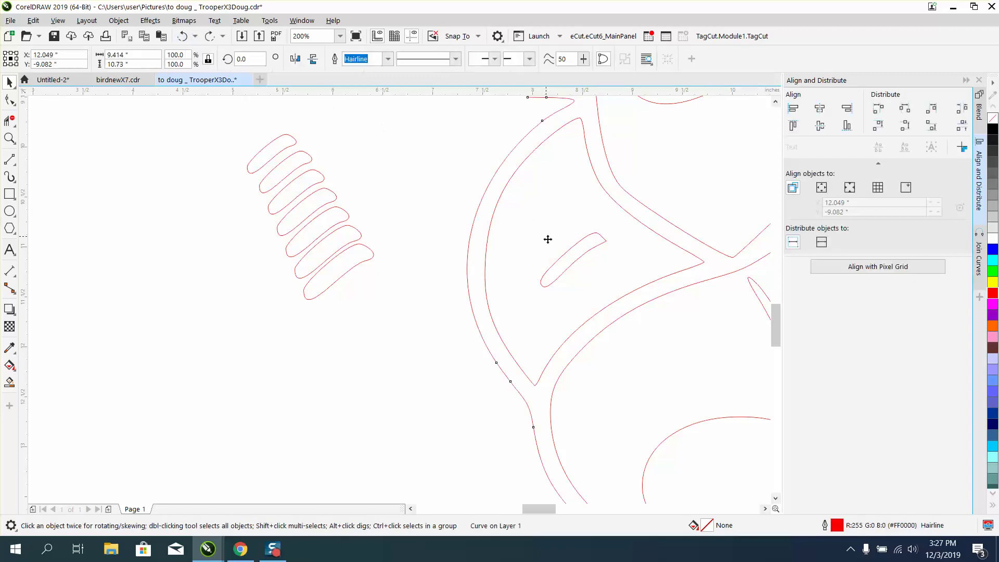
{"action": "left_click", "coordinate": [565, 259]}
{"action": "key", "text": "Delete"}
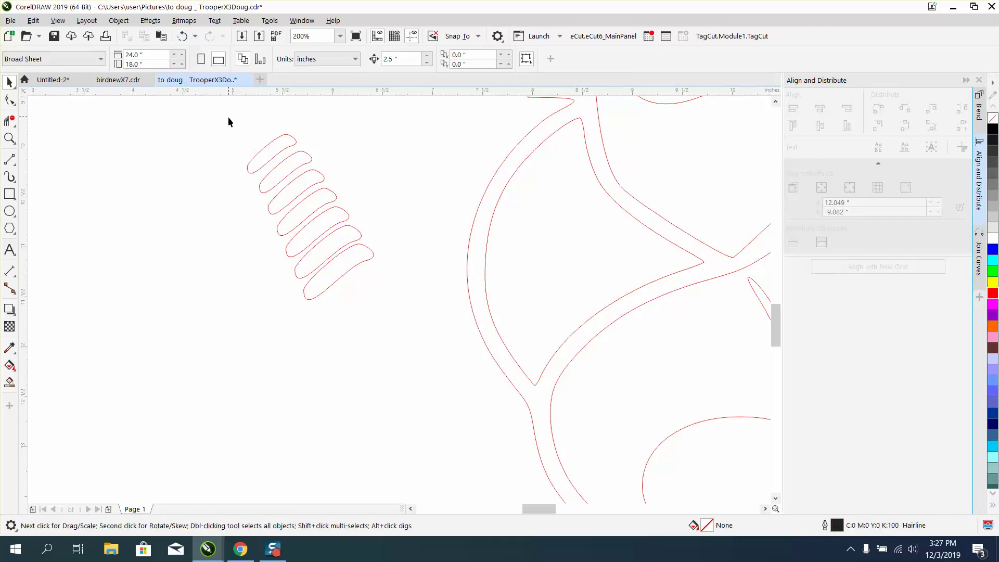
Nudge the seven rib loops right and shrink them to fit inside the helmet.
{"action": "left_click_drag", "start_coordinate": [445, 333], "coordinate": [447, 330]}
{"action": "key", "text": "Right"}
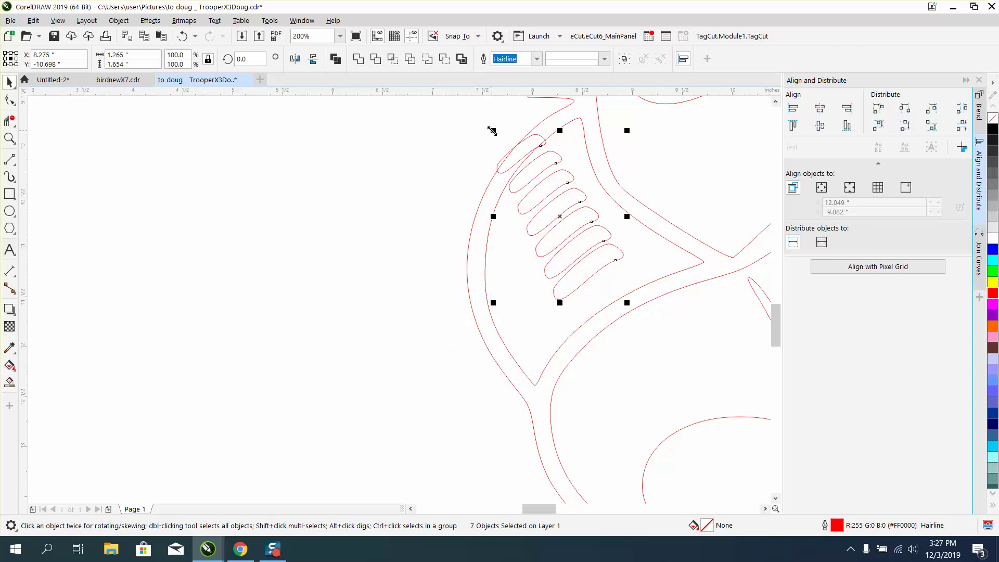
{"action": "left_click_drag", "start_coordinate": [492, 131], "coordinate": [513, 159]}
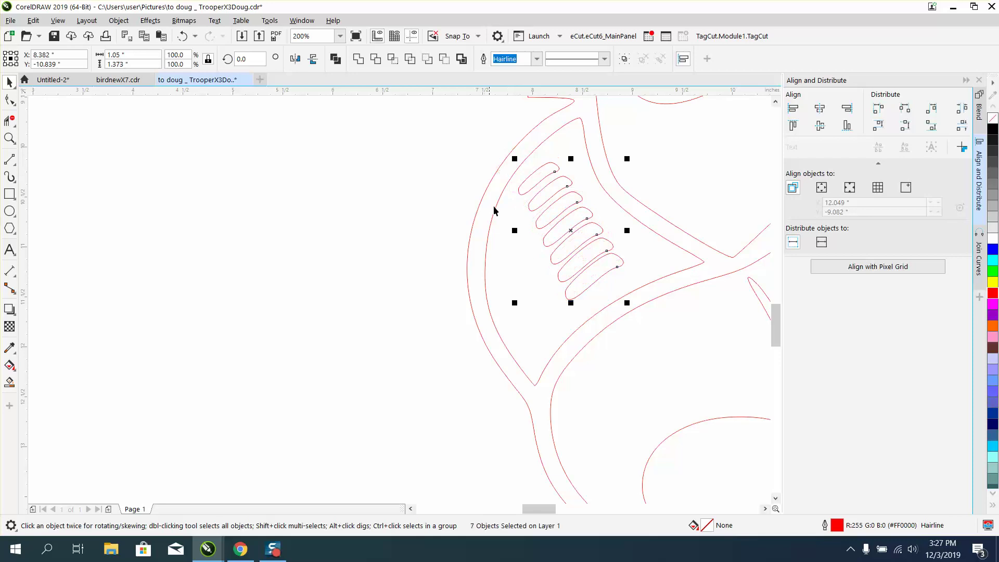
{"action": "left_click", "coordinate": [327, 297]}
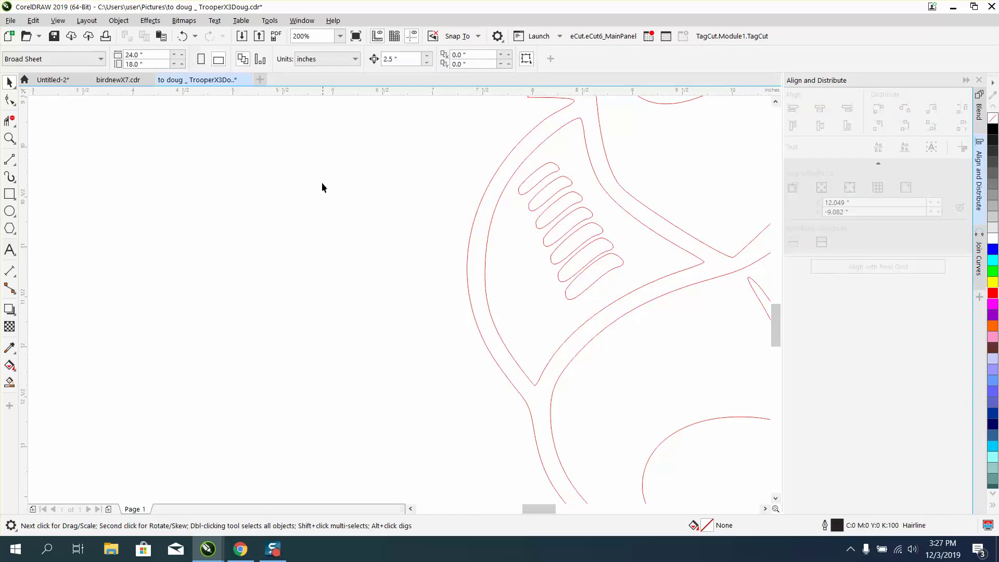
Set the nudge distance to 0.002" and nudge the rib shapes twice down and once left.
{"action": "left_click", "coordinate": [391, 64]}
{"action": "type", "text": ".00"}
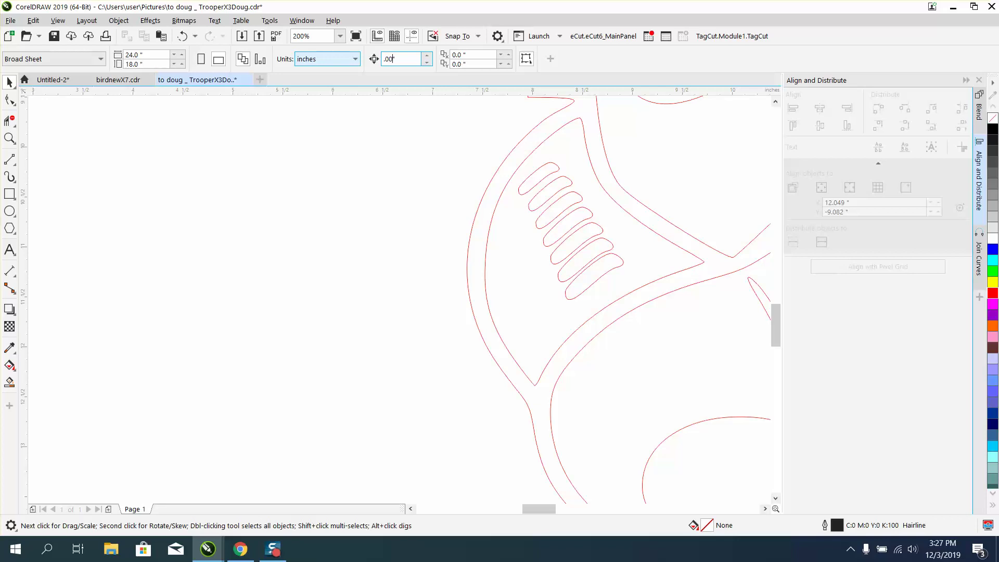
{"action": "type", "text": "2"}
{"action": "left_click_drag", "start_coordinate": [462, 150], "coordinate": [659, 318]}
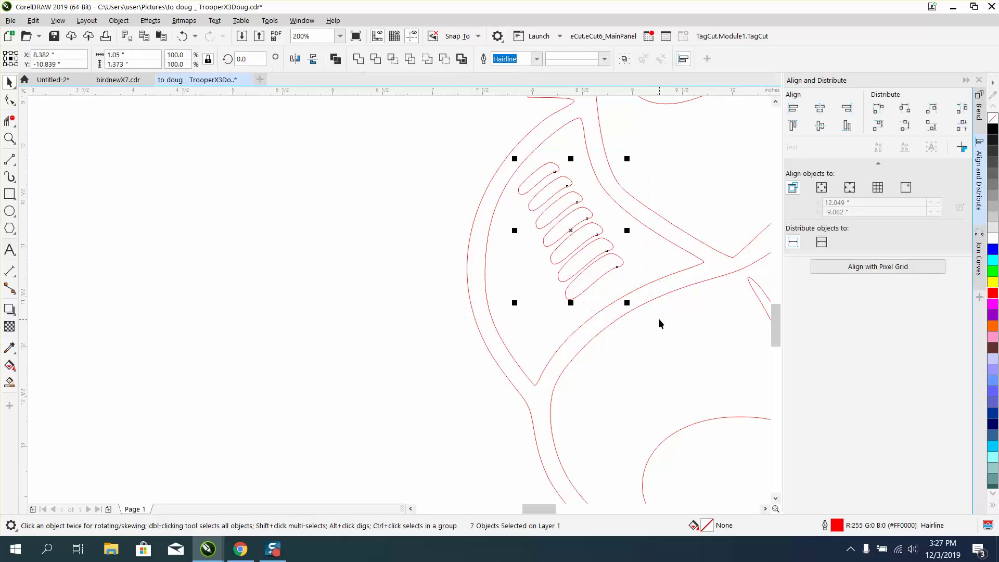
{"action": "key", "text": "Down"}
{"action": "key", "text": "Down"}
{"action": "key", "text": "Down"}
{"action": "key", "text": "Down"}
{"action": "key", "text": "Down"}
{"action": "key", "text": "Down"}
{"action": "key", "text": "Down"}
{"action": "key", "text": "Down"}
{"action": "key", "text": "Down"}
{"action": "key", "text": "Down"}
{"action": "key", "text": "Down"}
{"action": "key", "text": "Down"}
{"action": "key", "text": "Down"}
{"action": "key", "text": "Down"}
{"action": "key", "text": "Down"}
{"action": "key", "text": "Down"}
{"action": "key", "text": "Down"}
{"action": "key", "text": "Down"}
{"action": "key", "text": "Down"}
{"action": "key", "text": "Down"}
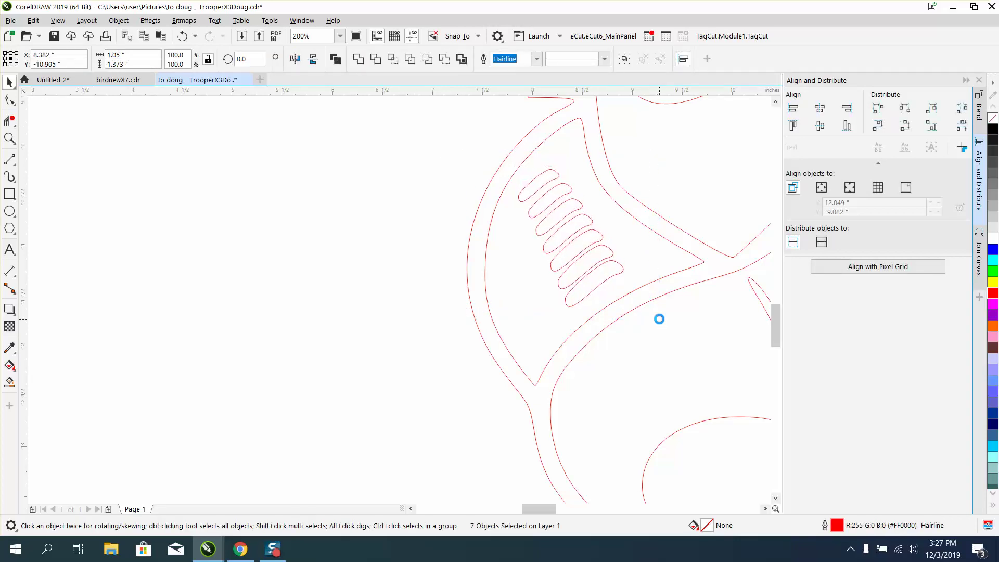
{"action": "key", "text": "Down"}
{"action": "key", "text": "Down"}
{"action": "key", "text": "Down"}
{"action": "key", "text": "Down"}
{"action": "key", "text": "Down"}
{"action": "key", "text": "Down"}
{"action": "key", "text": "Down"}
{"action": "key", "text": "Down"}
{"action": "key", "text": "Down"}
{"action": "key", "text": "Down"}
{"action": "key", "text": "Down"}
{"action": "key", "text": "Down"}
{"action": "key", "text": "Down"}
{"action": "key", "text": "Down"}
{"action": "key", "text": "Down"}
{"action": "key", "text": "Down"}
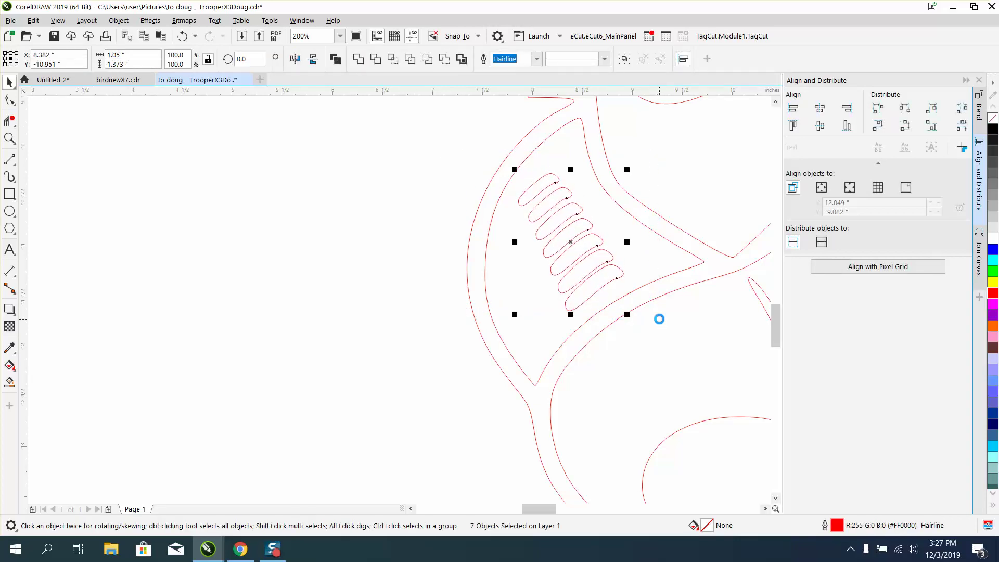
{"action": "key", "text": "Left"}
{"action": "key", "text": "Left"}
{"action": "key", "text": "Left"}
{"action": "key", "text": "Left"}
{"action": "key", "text": "Left"}
{"action": "key", "text": "Left"}
{"action": "key", "text": "Left"}
{"action": "key", "text": "Left"}
{"action": "key", "text": "Left"}
{"action": "key", "text": "Left"}
{"action": "key", "text": "Left"}
{"action": "key", "text": "Left"}
{"action": "key", "text": "Left"}
{"action": "key", "text": "Left"}
{"action": "key", "text": "Left"}
{"action": "key", "text": "Left"}
{"action": "key", "text": "Left"}
{"action": "key", "text": "Left"}
{"action": "key", "text": "Left"}
{"action": "key", "text": "Left"}
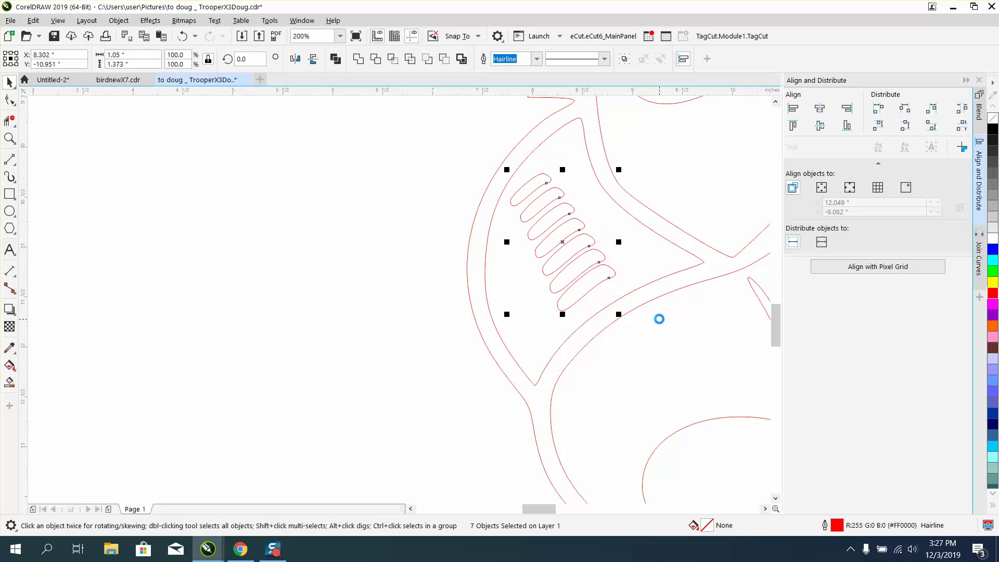
{"action": "scroll", "coordinate": [243, 327], "scroll_direction": "down", "scroll_amount": 1}
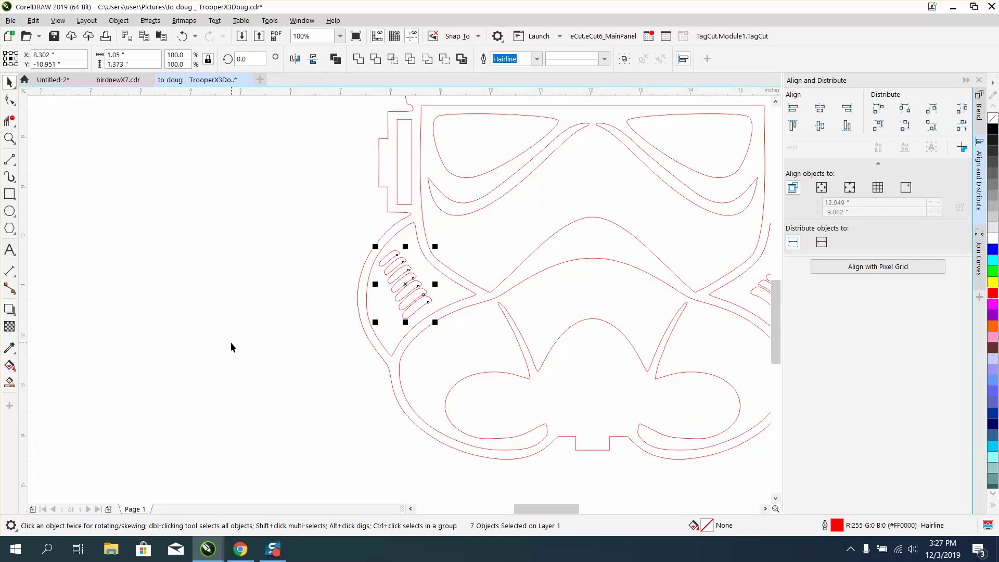
{"action": "scroll", "coordinate": [230, 342], "scroll_direction": "down", "scroll_amount": 1}
{"action": "left_click", "coordinate": [217, 355]}
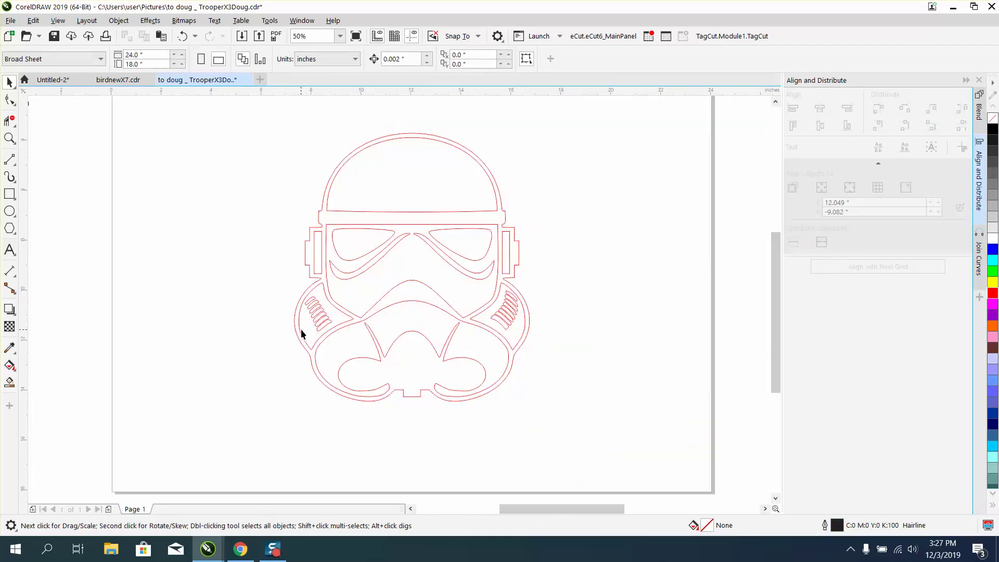
Centre the vertical line on the page and erase the helmet's right half with Virtual Segment Delete.
{"action": "scroll", "coordinate": [331, 243], "scroll_direction": "down", "scroll_amount": 1}
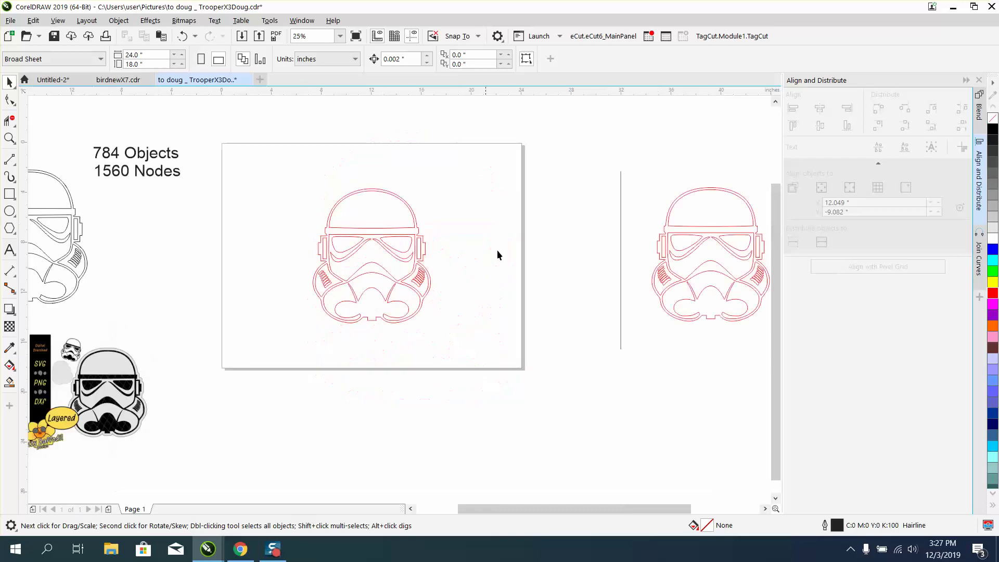
{"action": "left_click", "coordinate": [620, 250]}
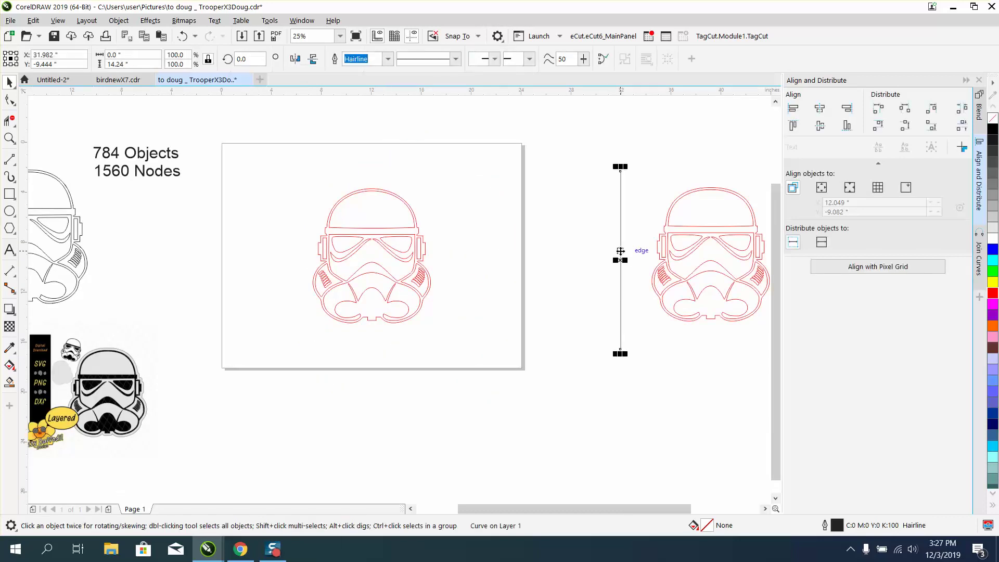
{"action": "key", "text": "p"}
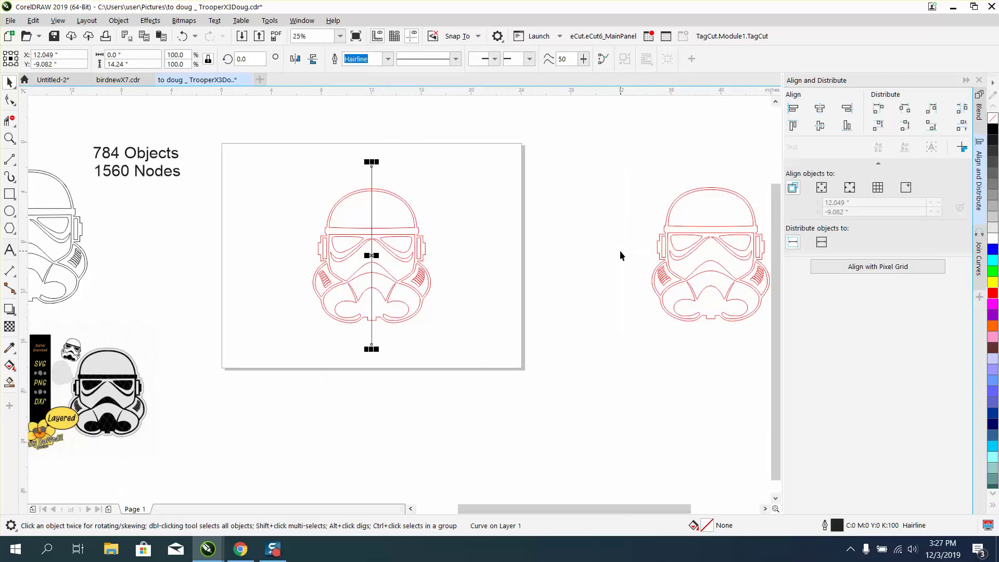
{"action": "left_click", "coordinate": [10, 120]}
{"action": "left_click_drag", "start_coordinate": [376, 183], "coordinate": [469, 338]}
Move the line off the page and mirror a copy of the left half to form the right half.
{"action": "key", "text": "space"}
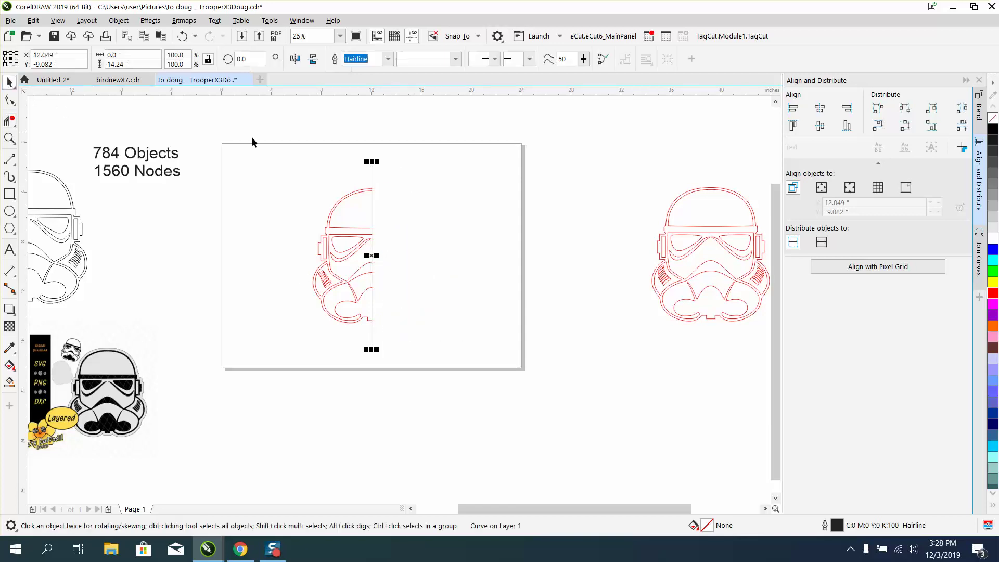
{"action": "left_click_drag", "start_coordinate": [375, 178], "coordinate": [609, 182]}
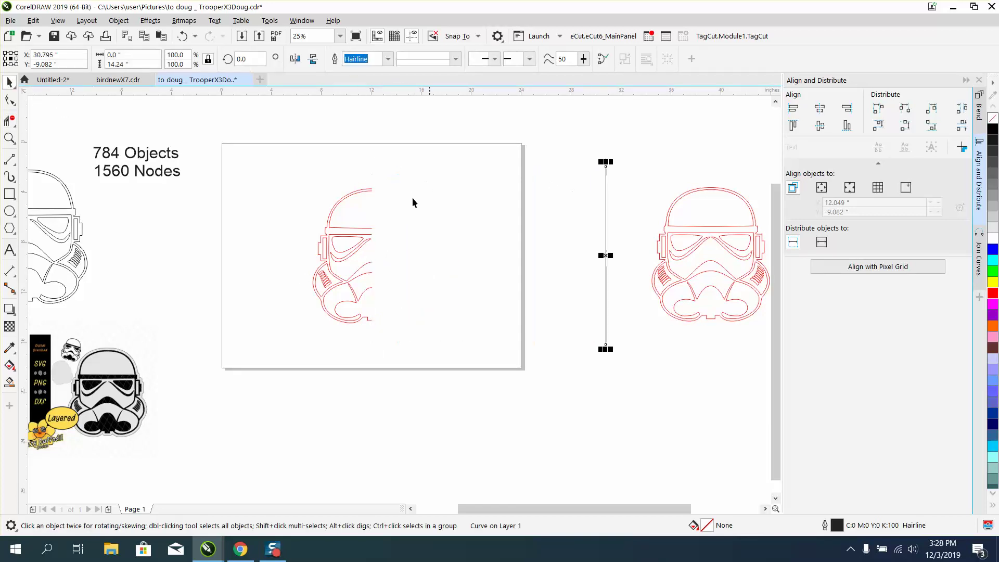
{"action": "left_click_drag", "start_coordinate": [287, 158], "coordinate": [463, 357]}
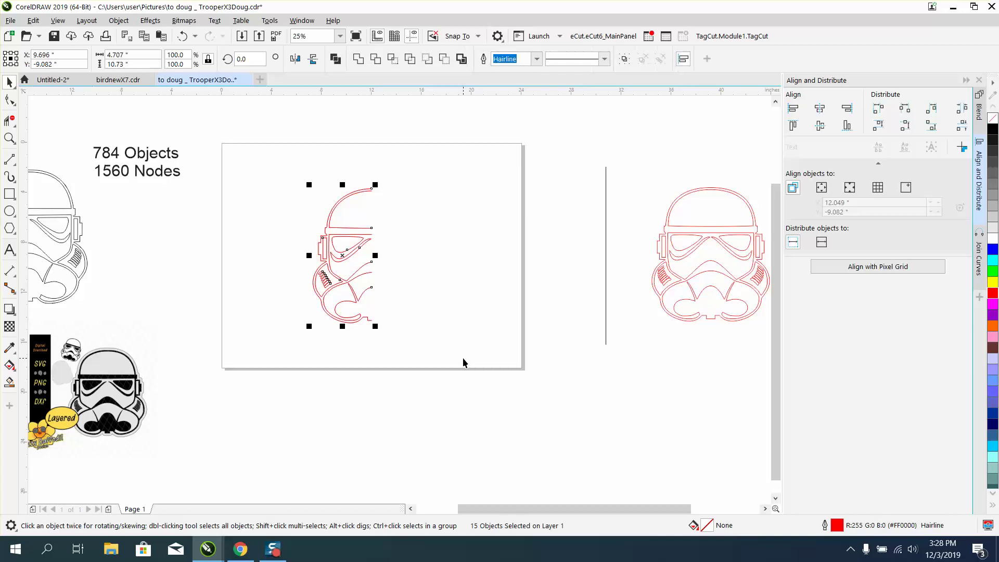
{"action": "left_click_drag", "start_coordinate": [310, 257], "coordinate": [383, 256]}
{"action": "key", "text": "z"}
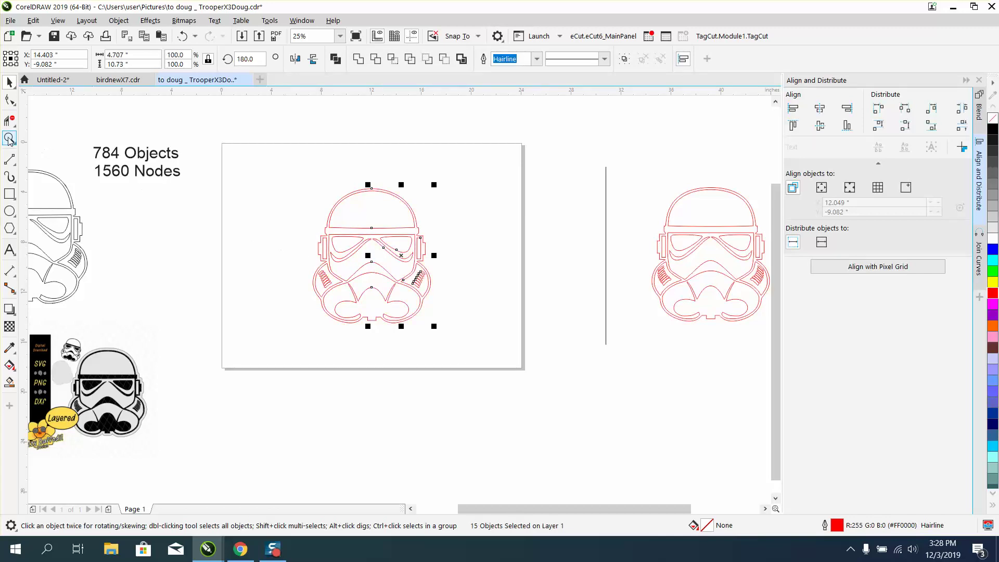
{"action": "left_click_drag", "start_coordinate": [308, 165], "coordinate": [517, 346]}
{"action": "left_click", "coordinate": [9, 99]}
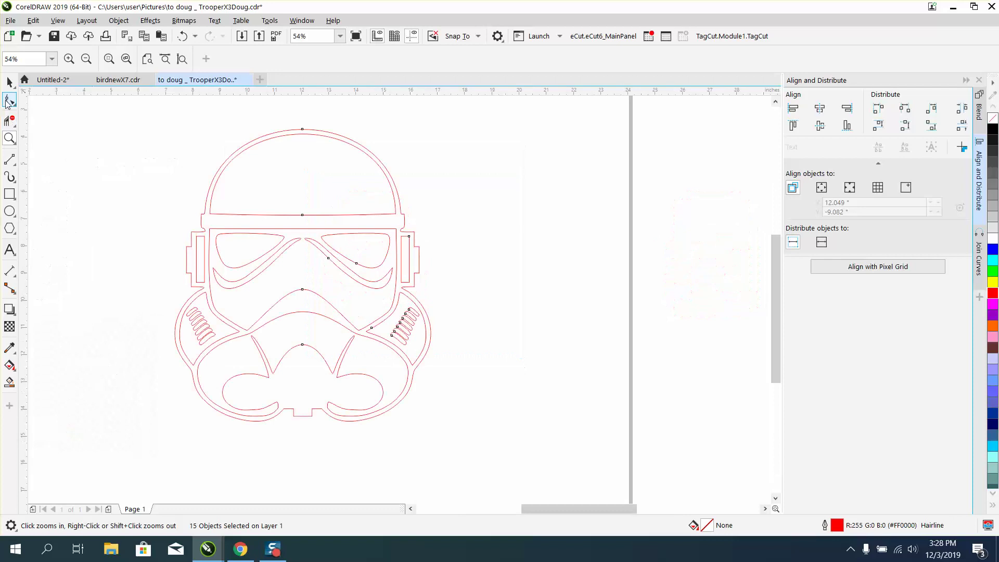
Join the open curve ends at the top of the helmet's centre seam using Join Curves (Extend).
{"action": "left_click_drag", "start_coordinate": [342, 155], "coordinate": [341, 155]}
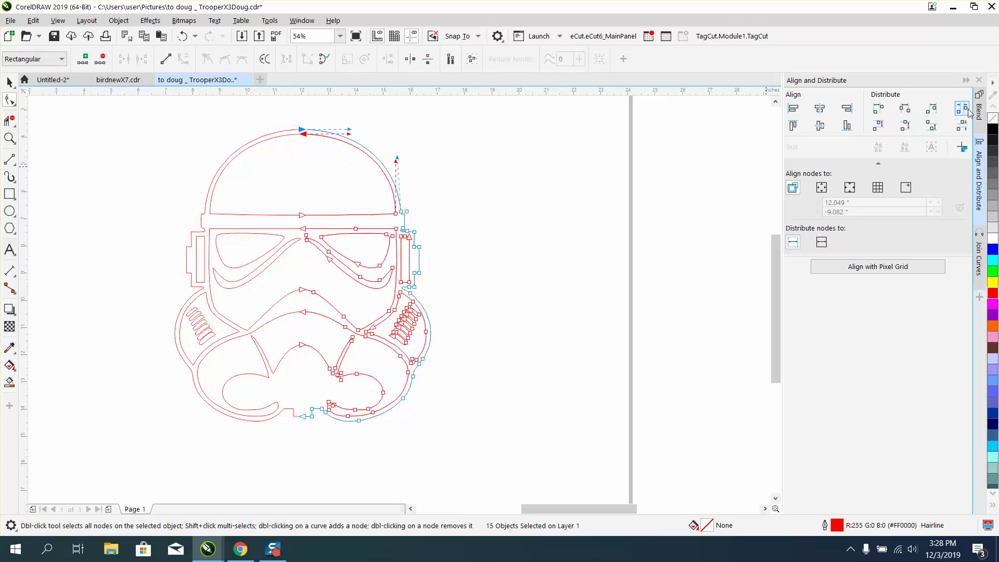
{"action": "left_click", "coordinate": [978, 252]}
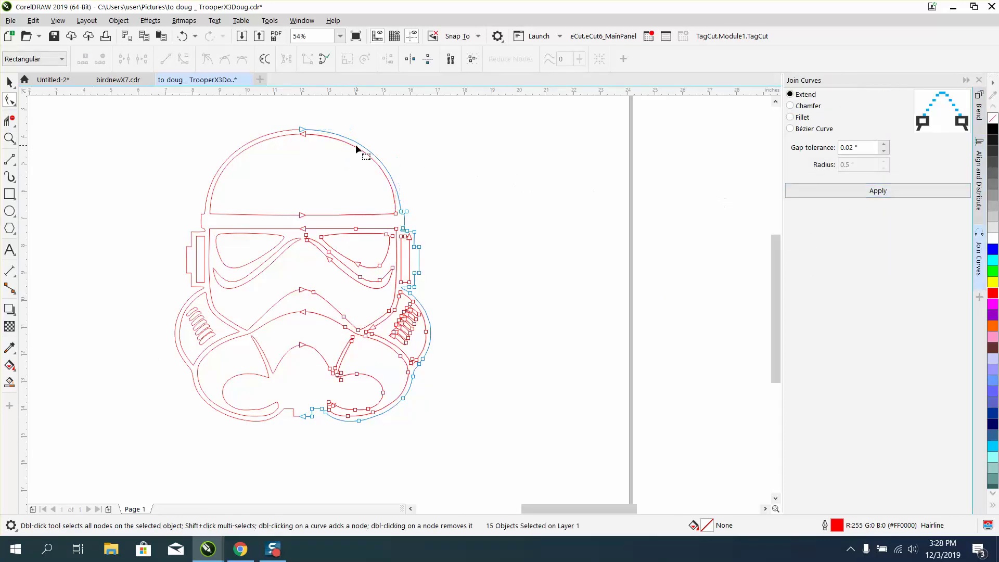
{"action": "left_click", "coordinate": [295, 130], "text": "shift"}
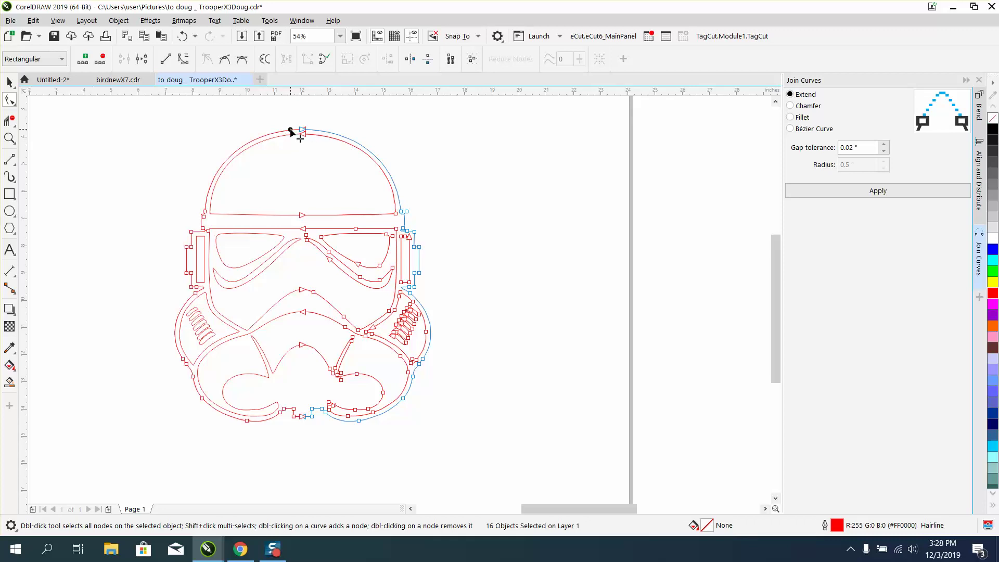
{"action": "left_click_drag", "start_coordinate": [328, 164], "coordinate": [328, 164]}
{"action": "left_click", "coordinate": [878, 190]}
Join the band-line ends across the centre seam and check the joined nodes.
{"action": "left_click_drag", "start_coordinate": [288, 189], "coordinate": [315, 235]}
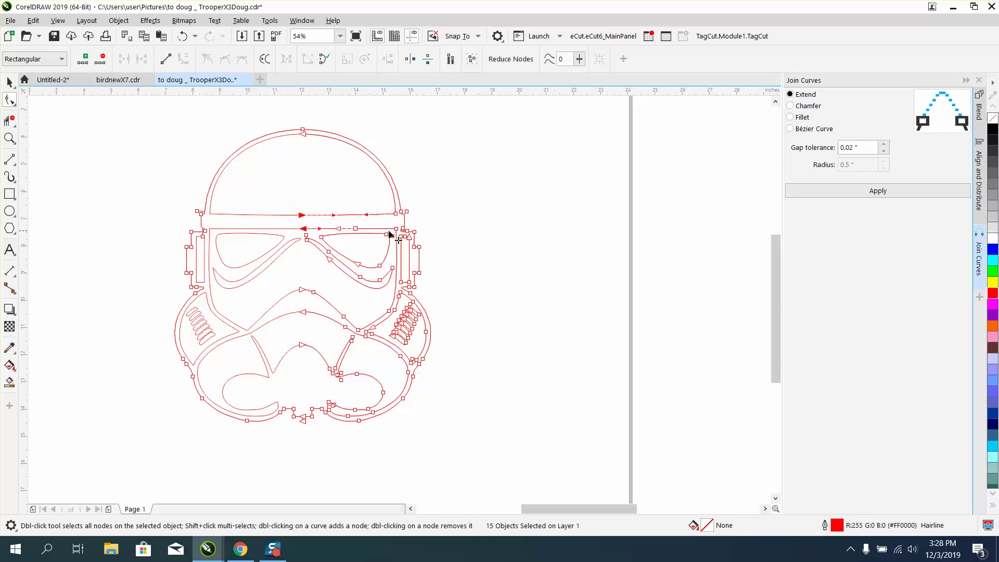
{"action": "left_click", "coordinate": [891, 193]}
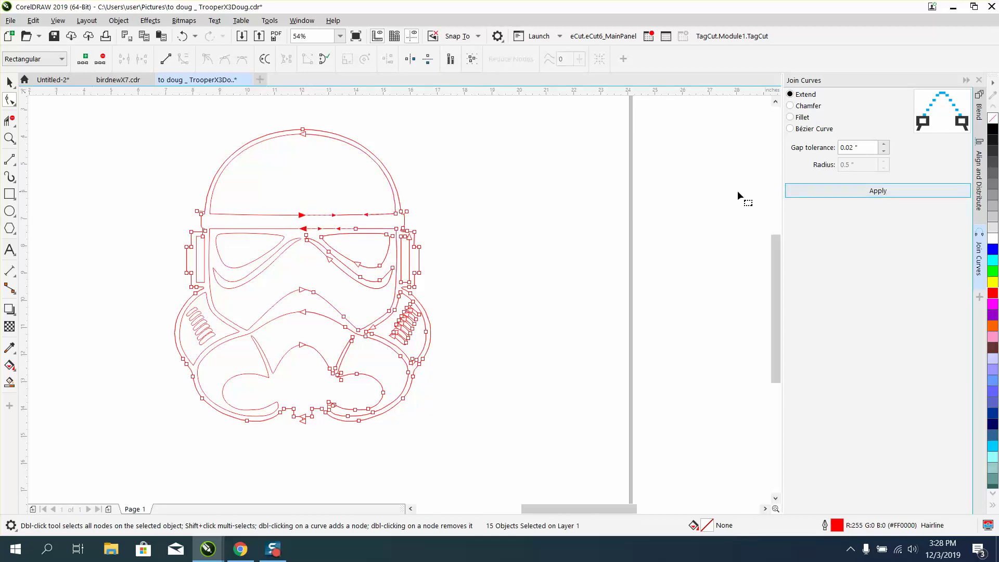
{"action": "left_click", "coordinate": [356, 228]}
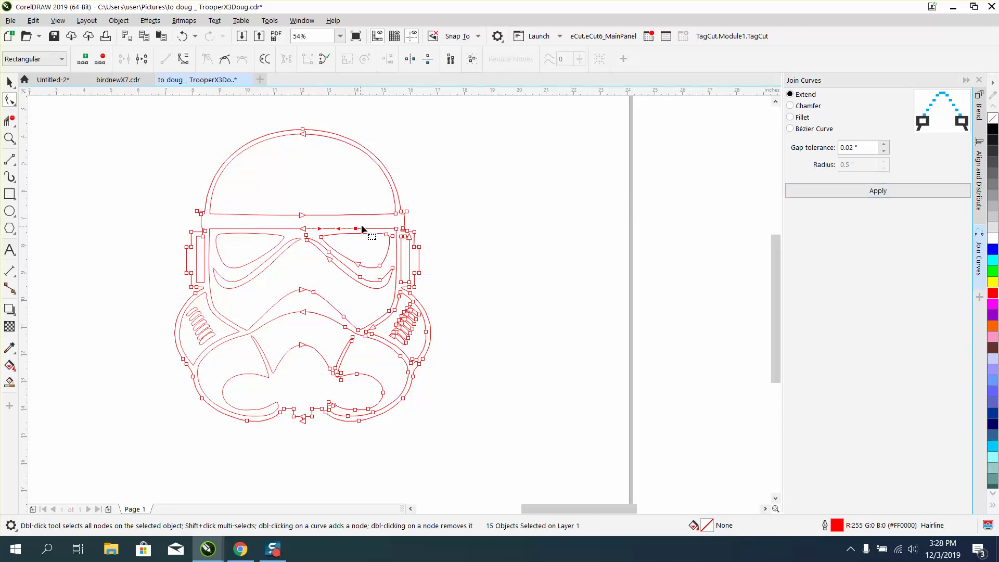
{"action": "left_click", "coordinate": [304, 417]}
Zoom into the bottom centre, undo the last edit, and join the two bottom-edge nodes.
{"action": "left_click", "coordinate": [10, 138]}
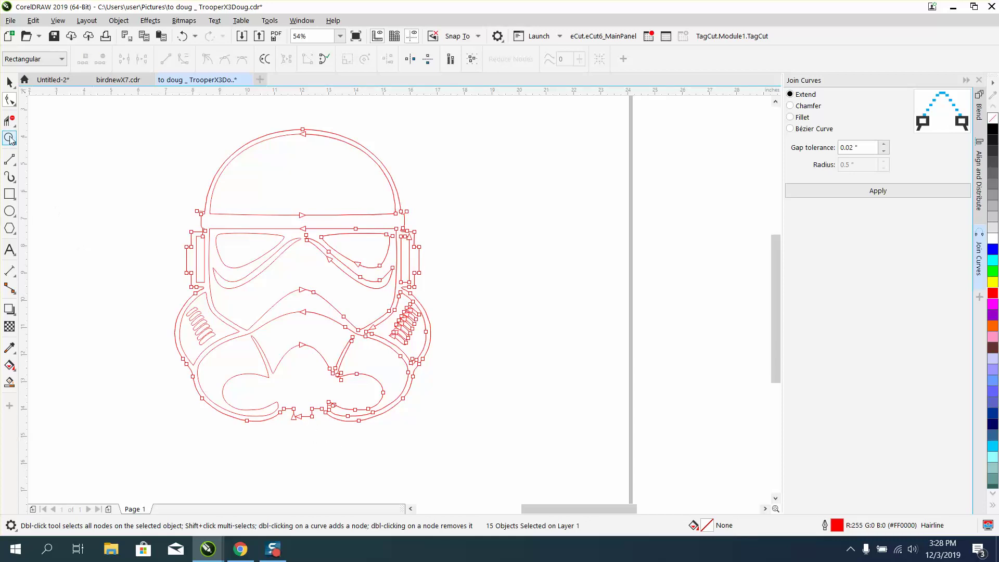
{"action": "left_click_drag", "start_coordinate": [261, 353], "coordinate": [411, 453]}
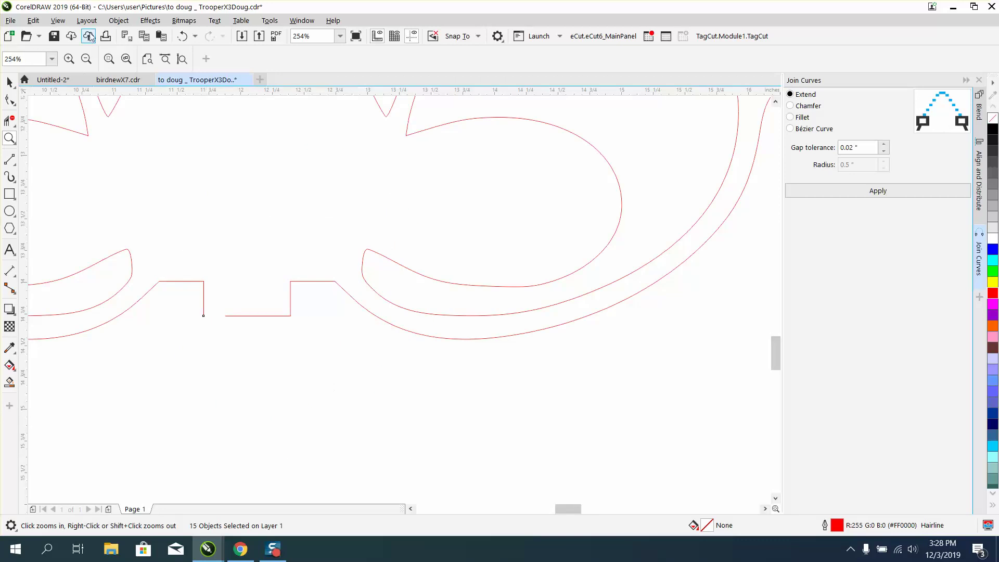
{"action": "left_click", "coordinate": [181, 37]}
{"action": "left_click", "coordinate": [9, 98]}
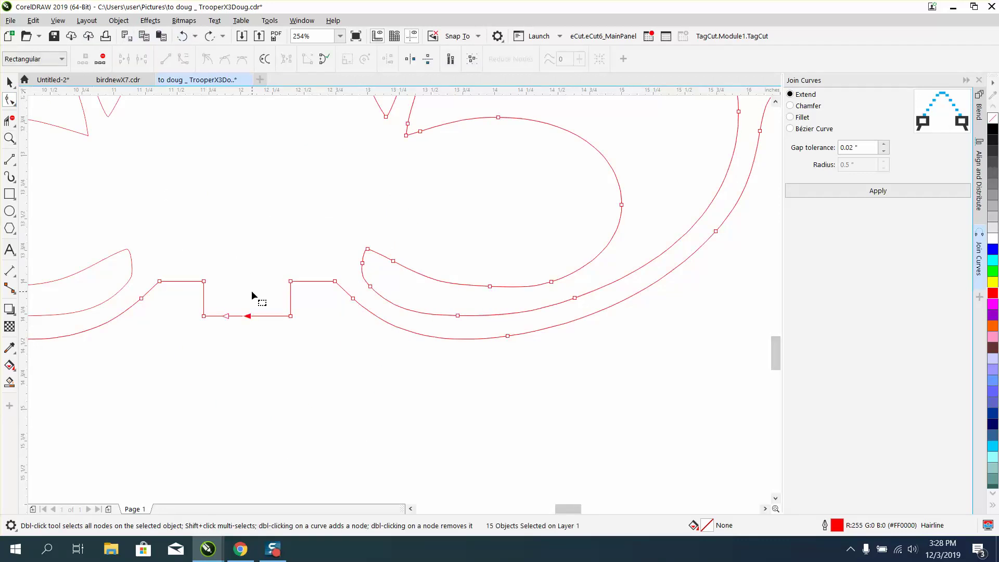
{"action": "left_click", "coordinate": [232, 316]}
{"action": "left_click_drag", "start_coordinate": [276, 349], "coordinate": [276, 350]}
{"action": "left_click", "coordinate": [898, 196]}
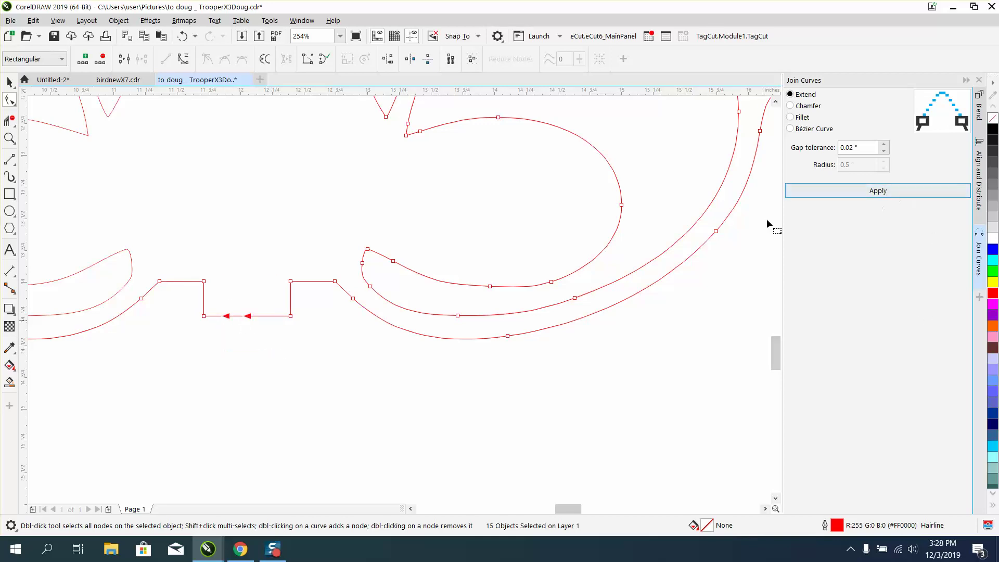
Close the remaining bottom-edge gap, restoring a mistakenly deleted segment first.
{"action": "left_click", "coordinate": [239, 316]}
{"action": "key", "text": "Delete"}
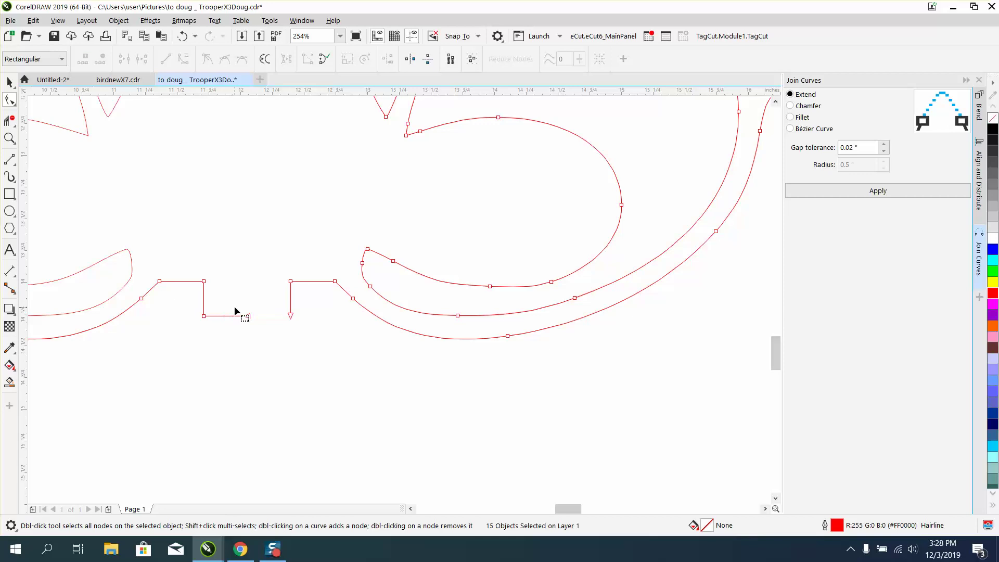
{"action": "left_click", "coordinate": [183, 36]}
{"action": "left_click_drag", "start_coordinate": [264, 324], "coordinate": [266, 325]}
{"action": "left_click", "coordinate": [877, 191]}
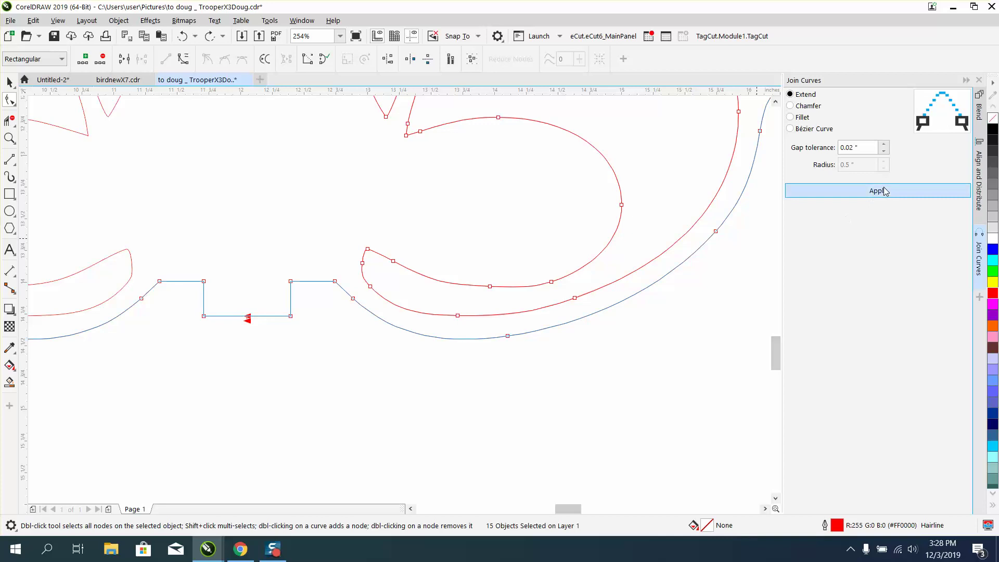
{"action": "left_click", "coordinate": [256, 267]}
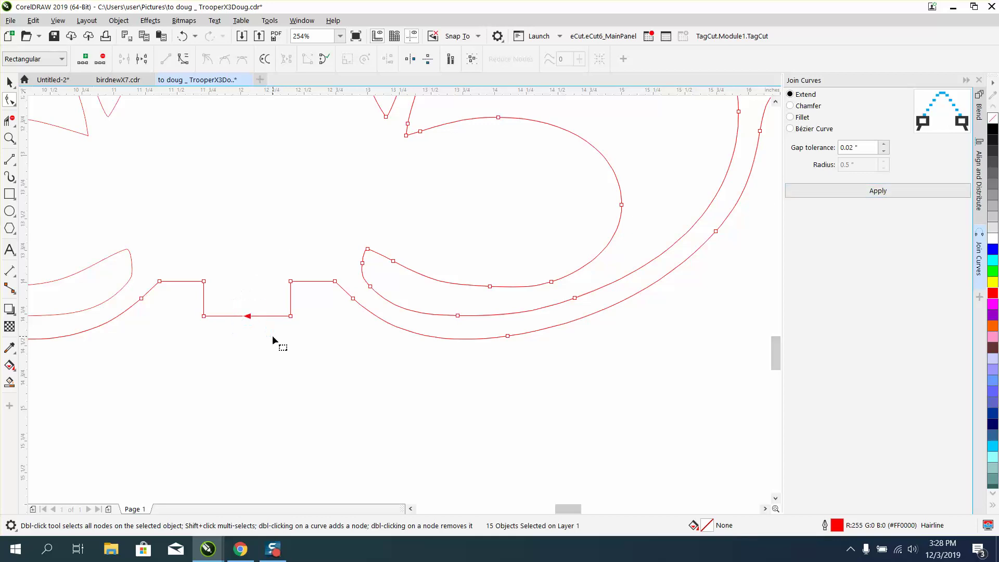
Select one helmet curve to check its node count.
{"action": "scroll", "coordinate": [293, 335], "scroll_direction": "down", "scroll_amount": 2}
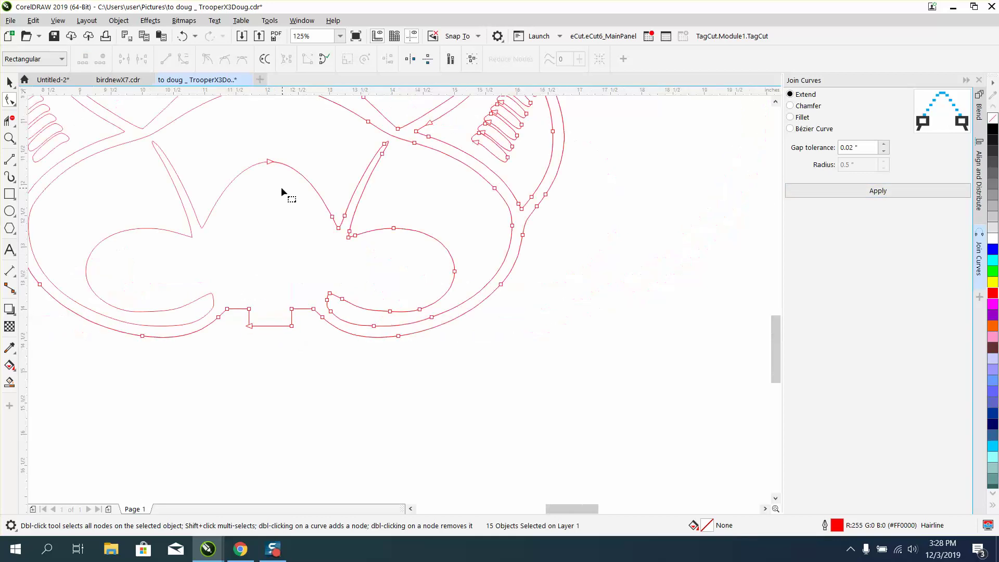
{"action": "scroll", "coordinate": [295, 203], "scroll_direction": "down", "scroll_amount": 1}
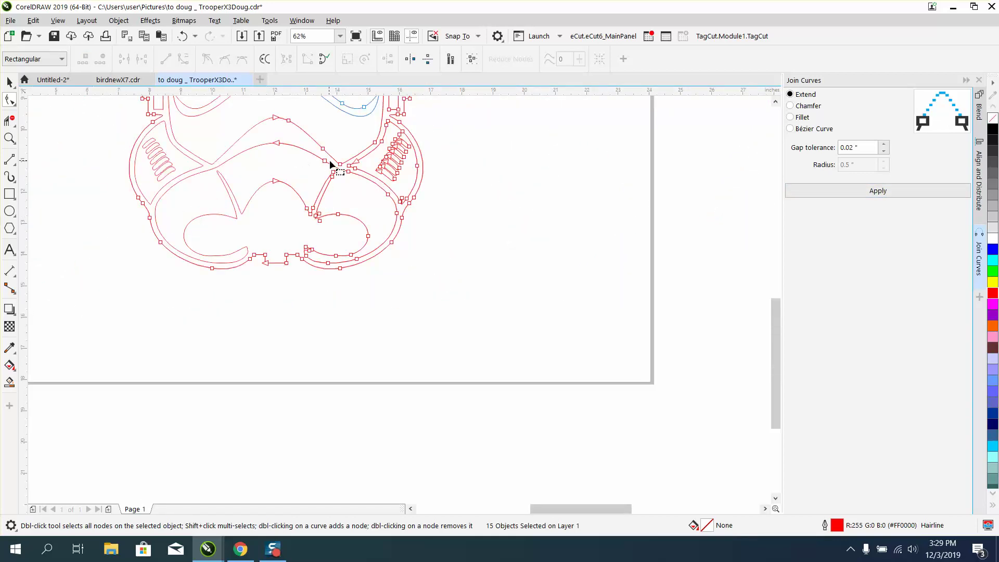
{"action": "left_click", "coordinate": [239, 141]}
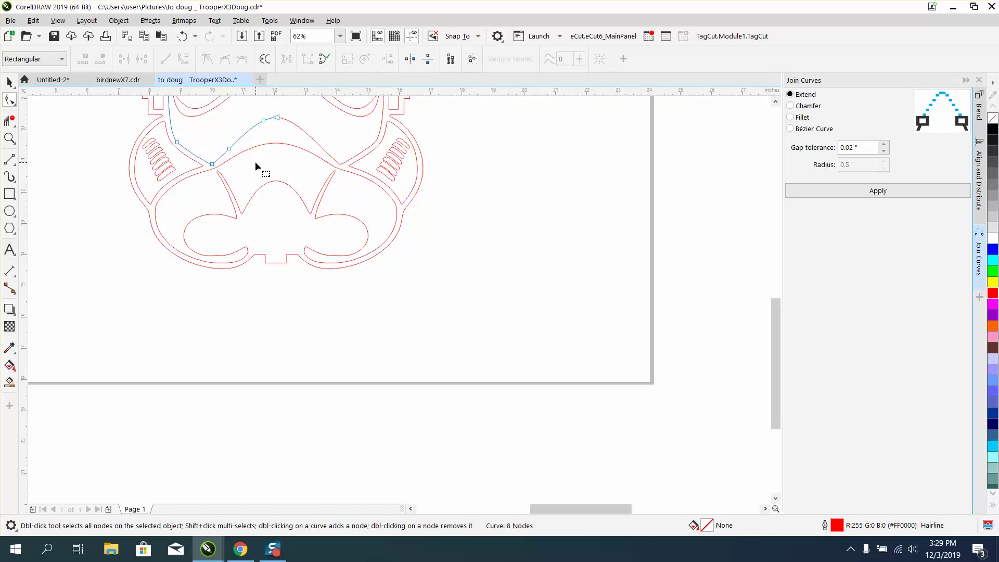
{"action": "scroll", "coordinate": [258, 166], "scroll_direction": "down", "scroll_amount": 2}
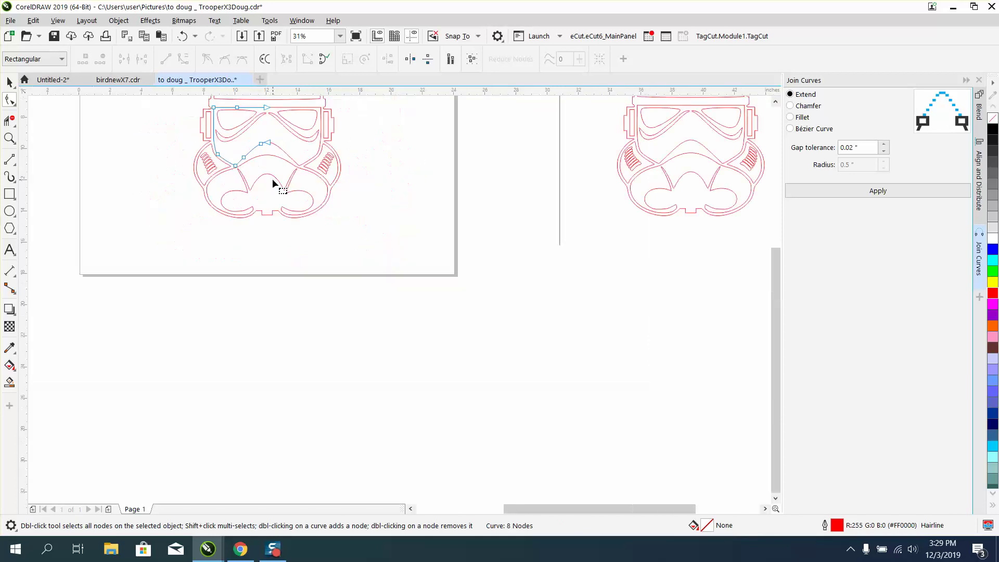
{"action": "left_click", "coordinate": [10, 83]}
{"action": "left_click_drag", "start_coordinate": [210, 105], "coordinate": [342, 220]}
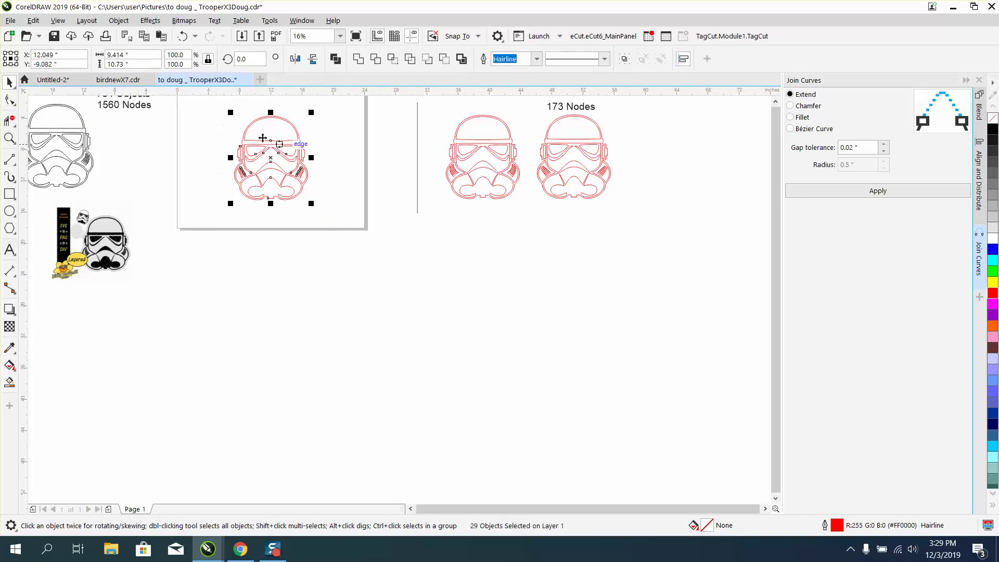
{"action": "left_click", "coordinate": [119, 20]}
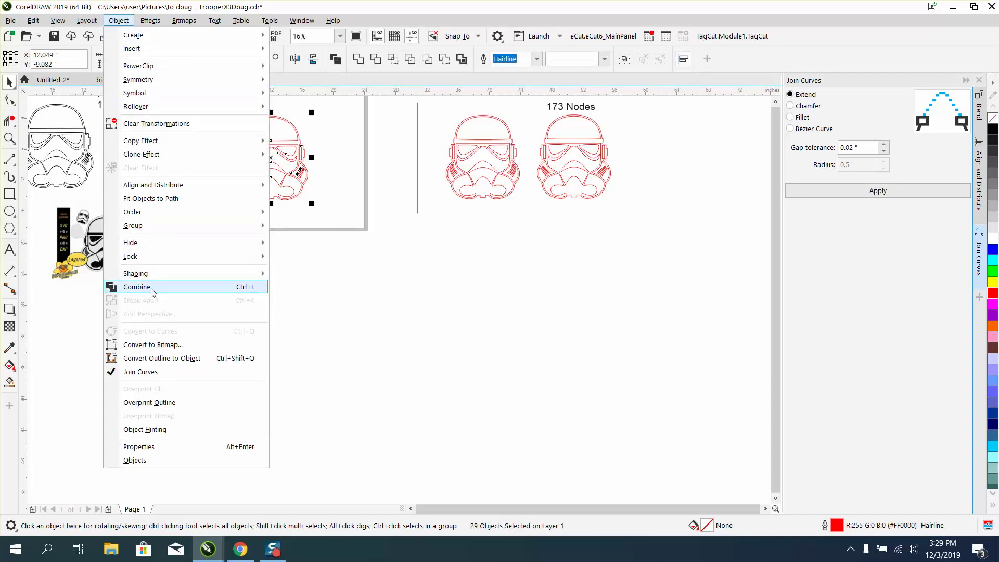
{"action": "left_click", "coordinate": [138, 287]}
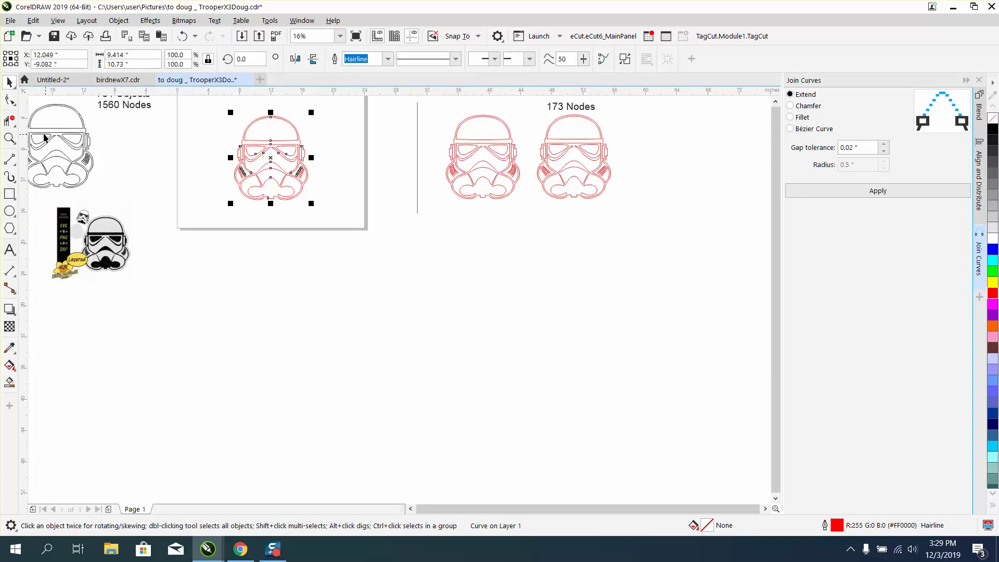
{"action": "left_click", "coordinate": [10, 99]}
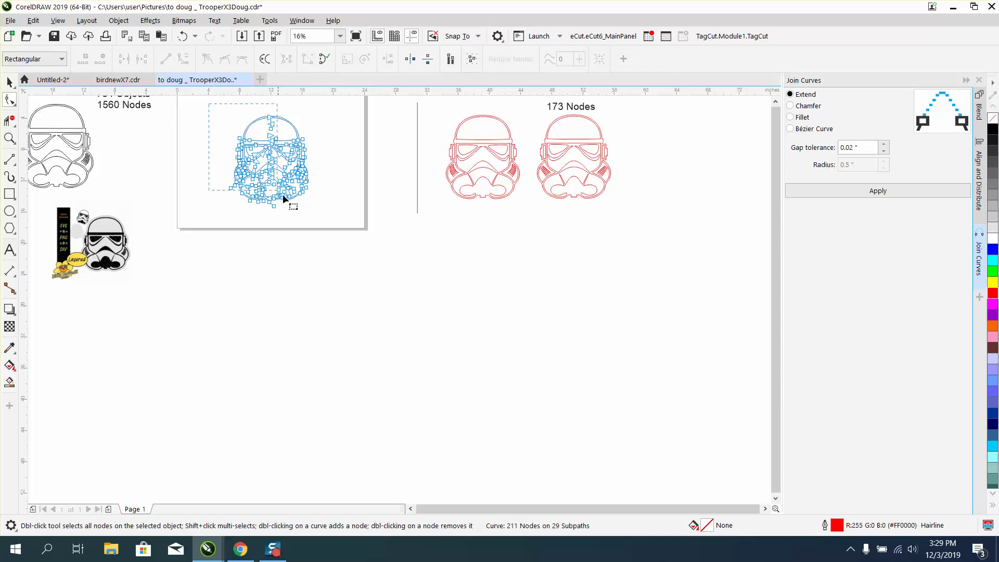
{"action": "left_click_drag", "start_coordinate": [283, 195], "coordinate": [345, 220]}
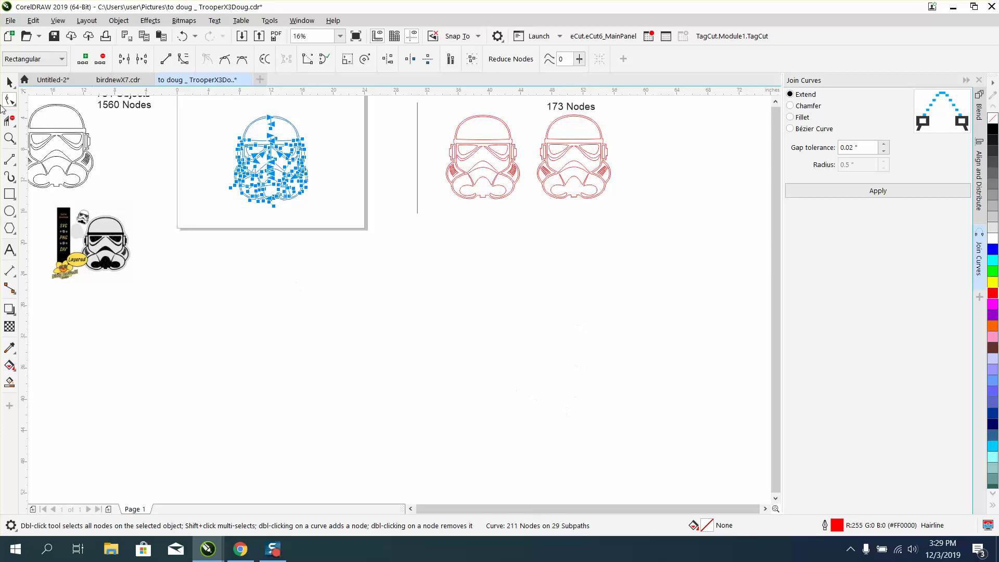
{"action": "left_click", "coordinate": [10, 137]}
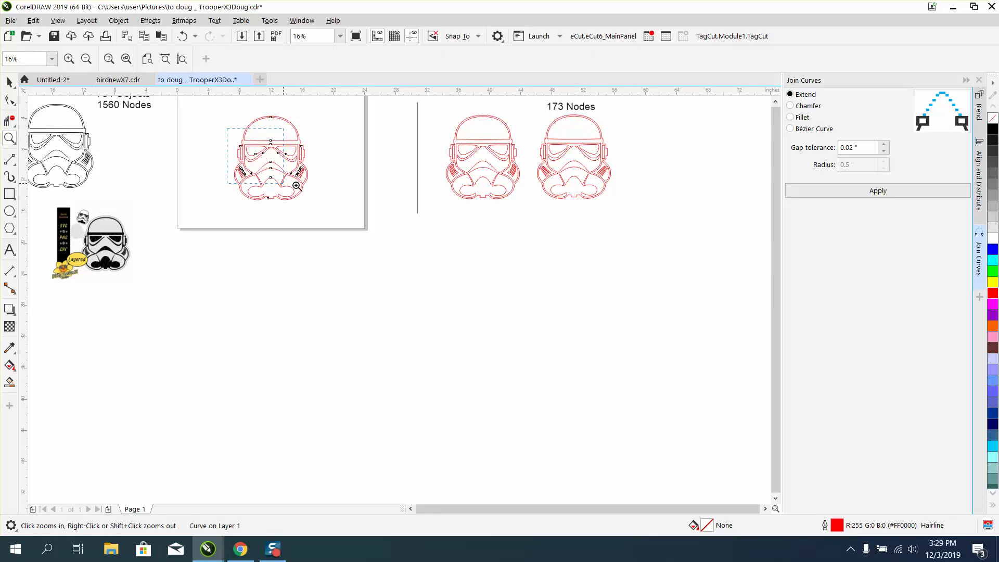
Zoom in on the brow lines above the visor, trying and undoing a deletion of the gap nodes.
{"action": "left_click", "coordinate": [363, 216]}
{"action": "left_click_drag", "start_coordinate": [134, 249], "coordinate": [227, 348]}
{"action": "scroll", "coordinate": [240, 212], "scroll_direction": "down", "scroll_amount": 4}
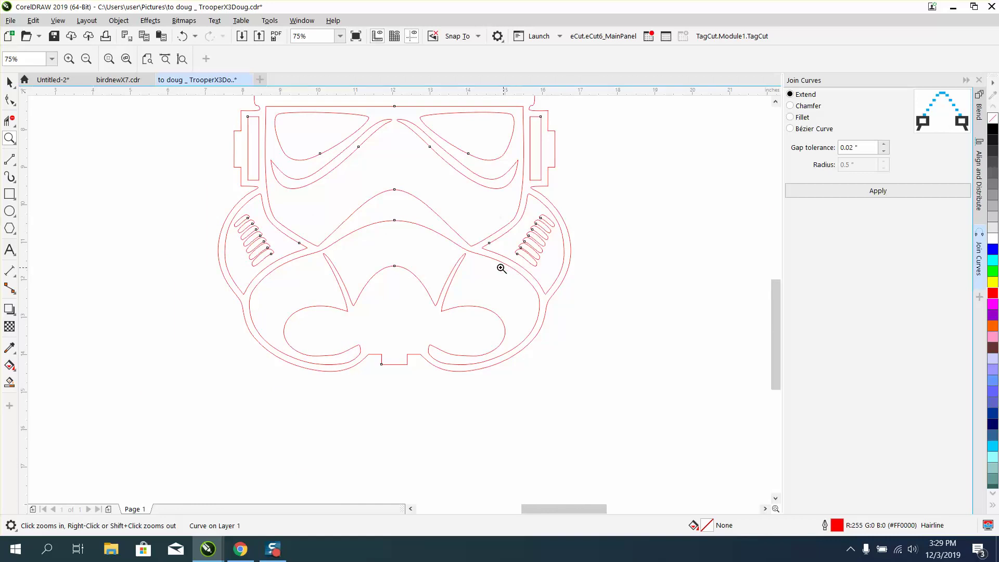
{"action": "scroll", "coordinate": [445, 259], "scroll_direction": "down", "scroll_amount": 2}
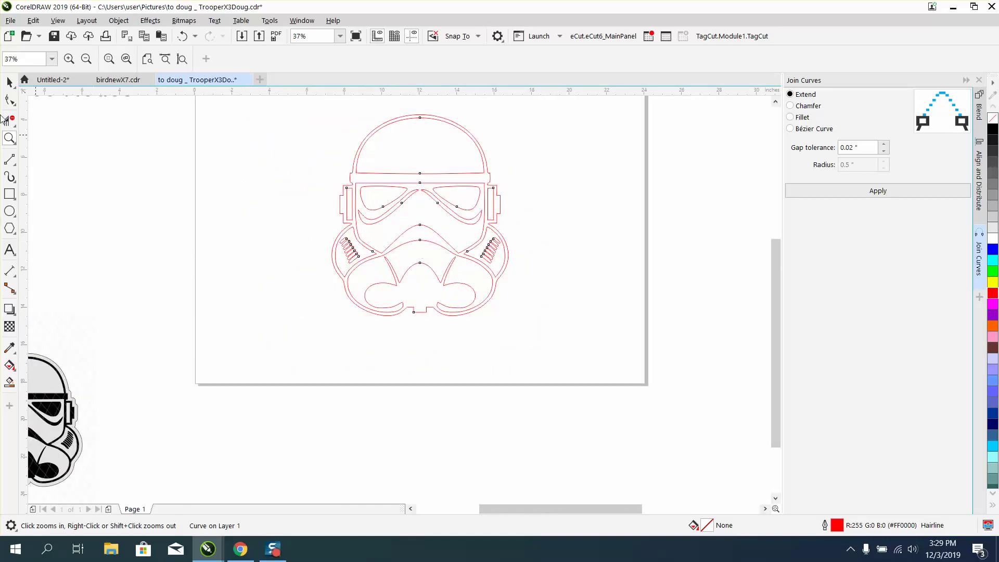
{"action": "left_click_drag", "start_coordinate": [377, 156], "coordinate": [488, 219]}
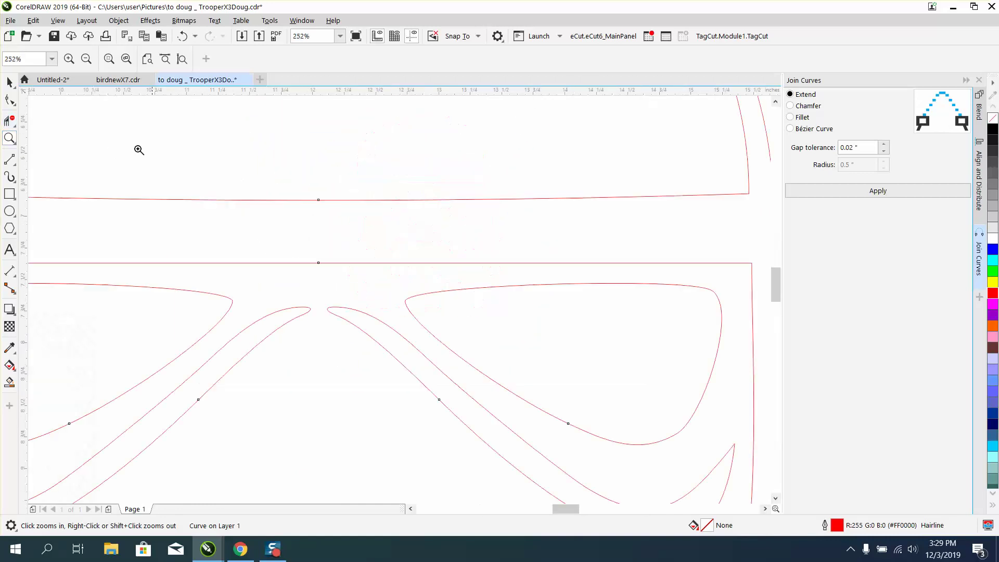
{"action": "left_click", "coordinate": [10, 99]}
{"action": "left_click_drag", "start_coordinate": [298, 183], "coordinate": [334, 269]}
{"action": "key", "text": "Delete"}
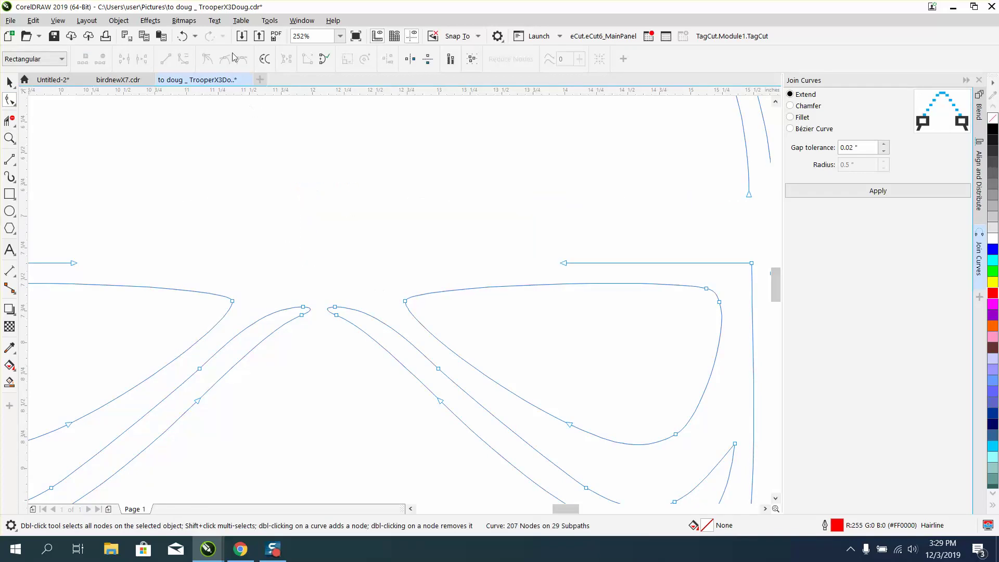
{"action": "left_click", "coordinate": [182, 36]}
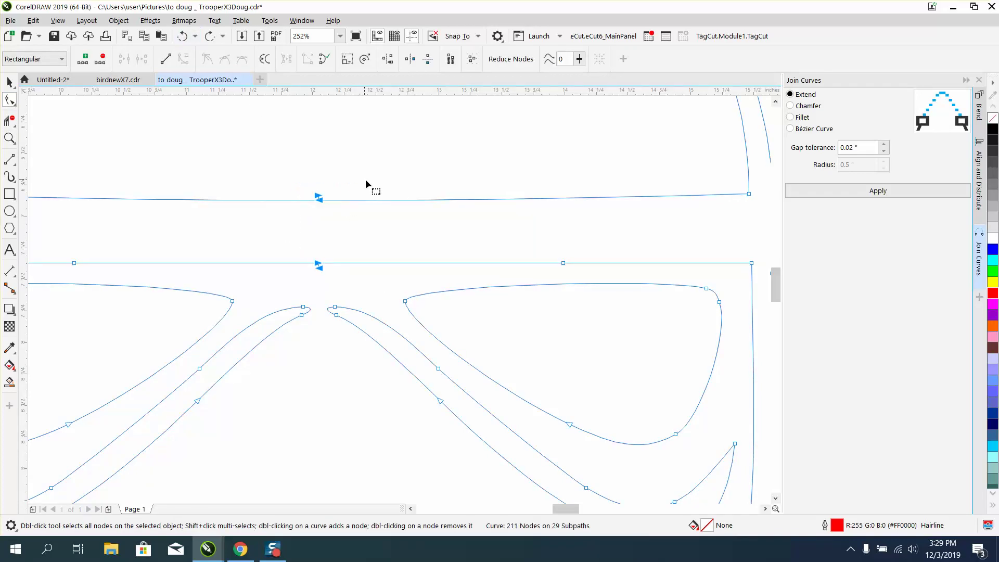
{"action": "left_click", "coordinate": [371, 200]}
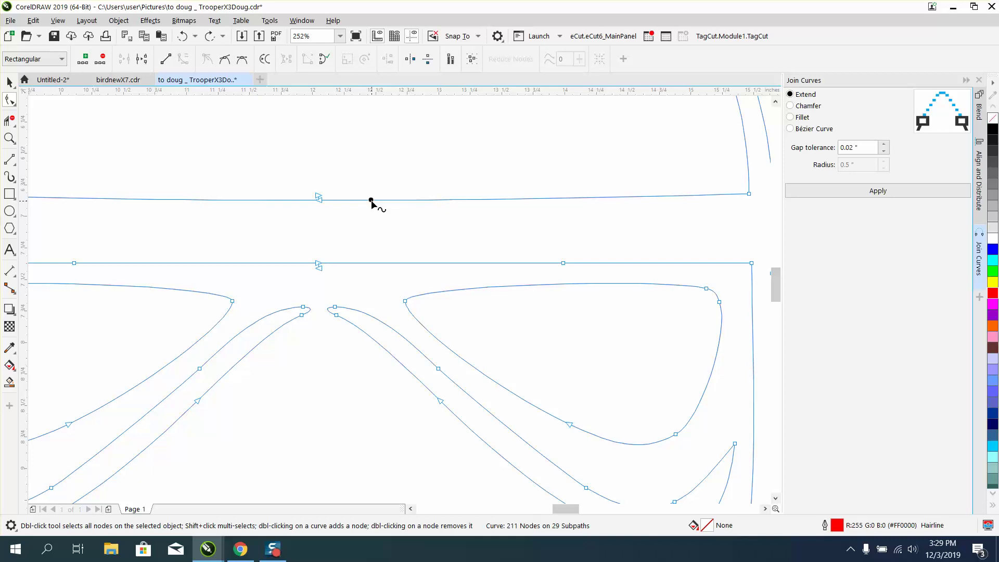
Join the top and lower brow lines at their gaps, removing each leftover node.
{"action": "left_click_drag", "start_coordinate": [305, 180], "coordinate": [328, 209]}
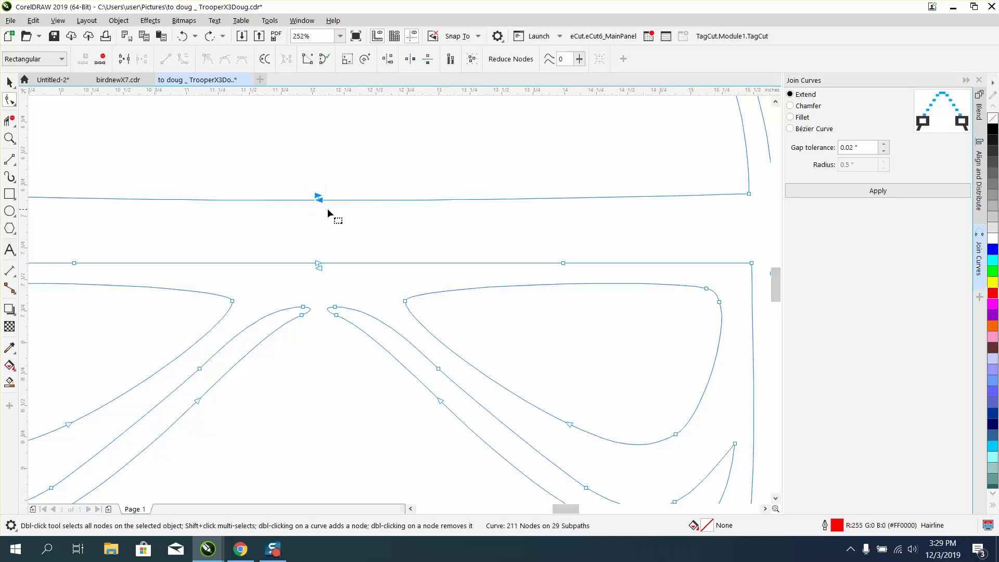
{"action": "left_click", "coordinate": [876, 192]}
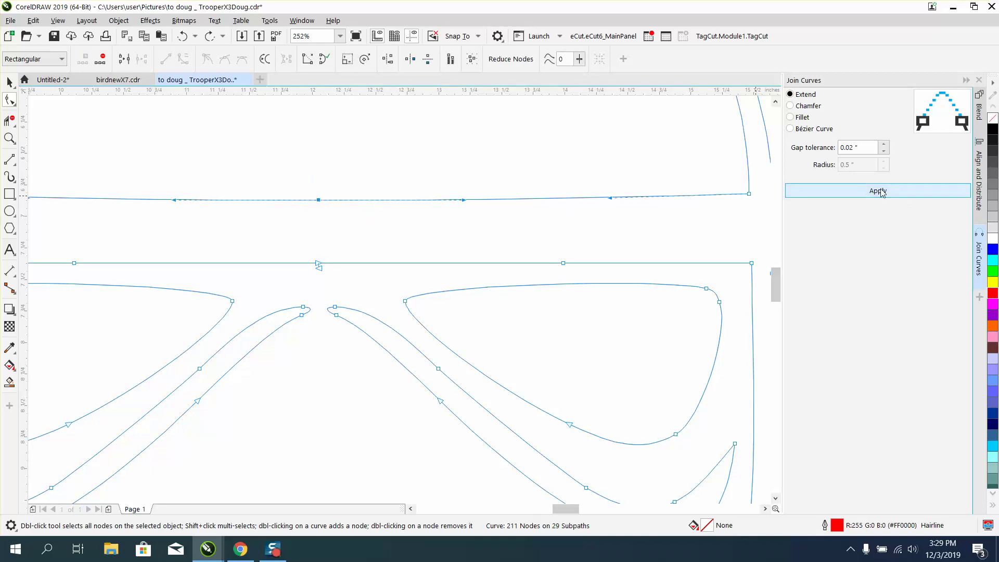
{"action": "double_click", "coordinate": [319, 199]}
{"action": "left_click_drag", "start_coordinate": [305, 245], "coordinate": [336, 280]}
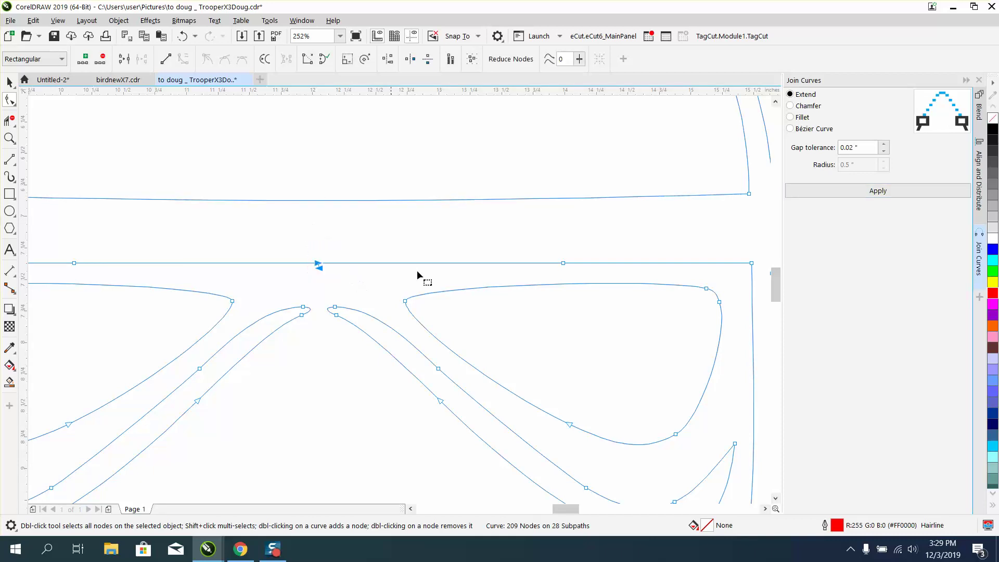
{"action": "left_click", "coordinate": [846, 196]}
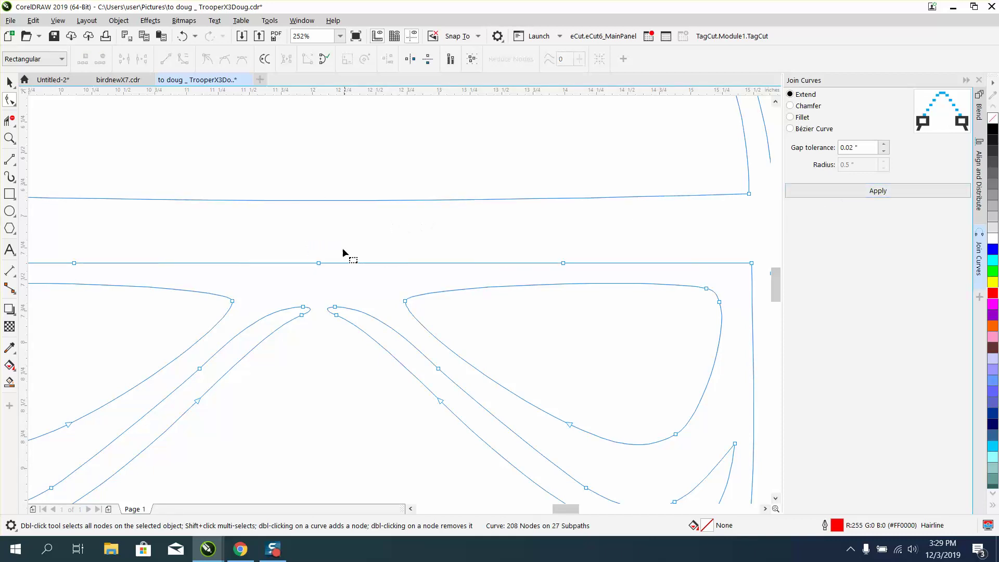
{"action": "double_click", "coordinate": [319, 263]}
Delete two redundant nodes from the arch below the visor and one from the left ear piece.
{"action": "scroll", "coordinate": [315, 260], "scroll_direction": "down", "scroll_amount": 2}
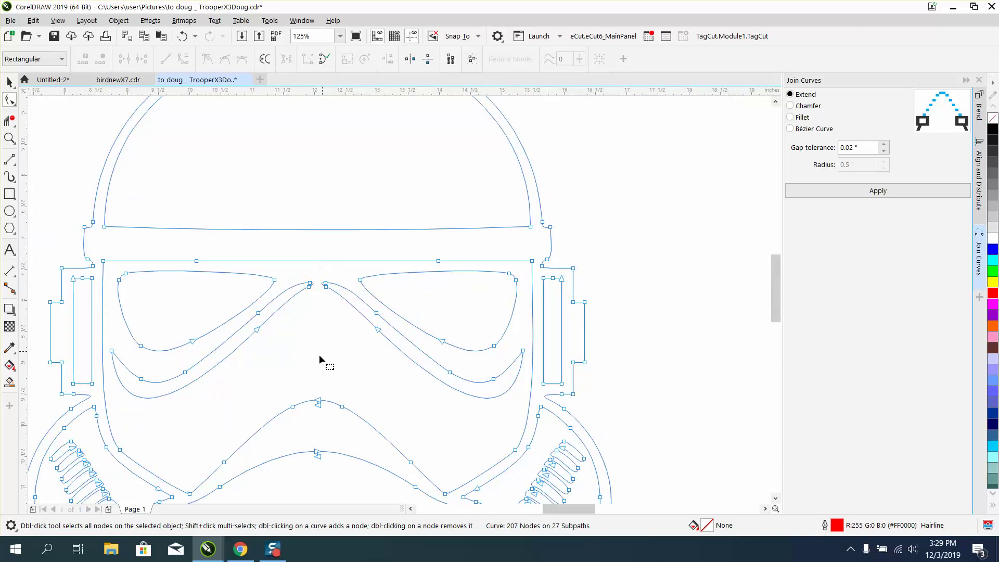
{"action": "left_click", "coordinate": [292, 406]}
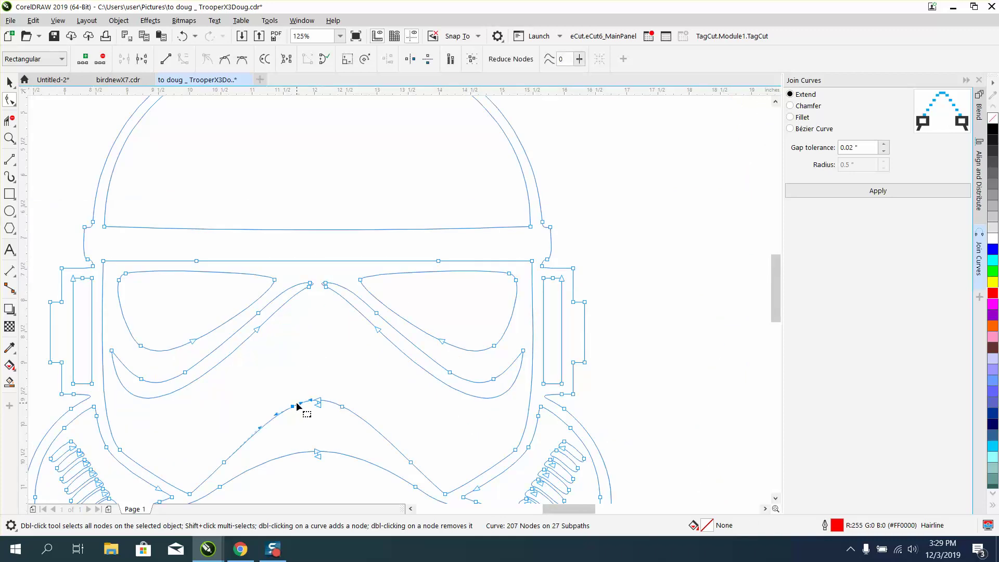
{"action": "key", "text": "Delete"}
{"action": "left_click", "coordinate": [228, 457]}
{"action": "key", "text": "Delete"}
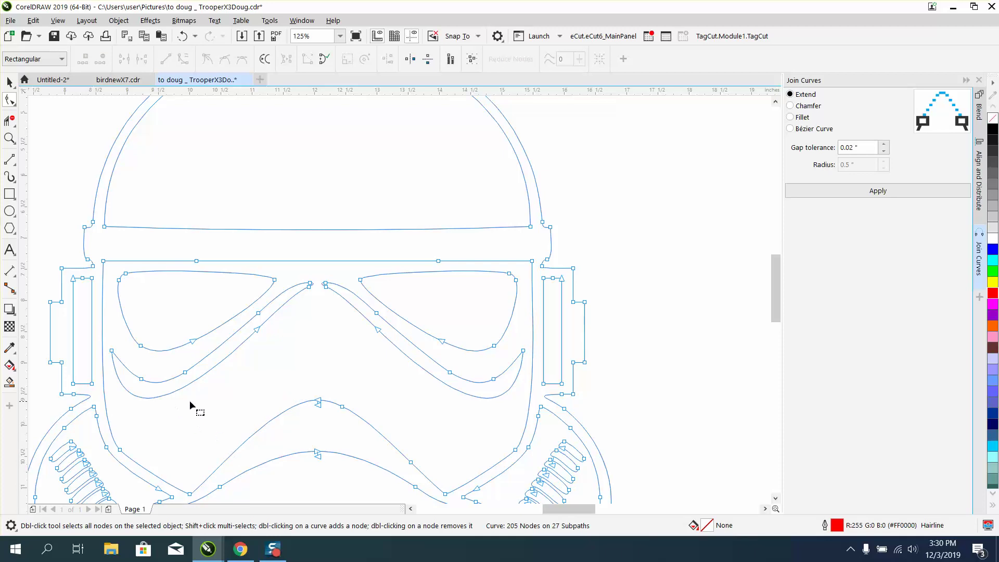
{"action": "left_click", "coordinate": [83, 279]}
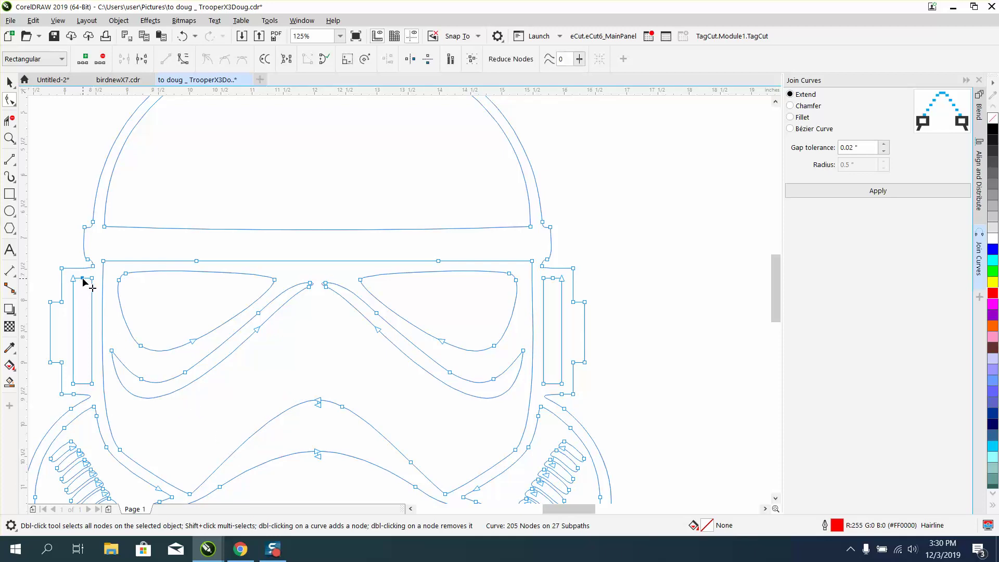
{"action": "key", "text": "Delete"}
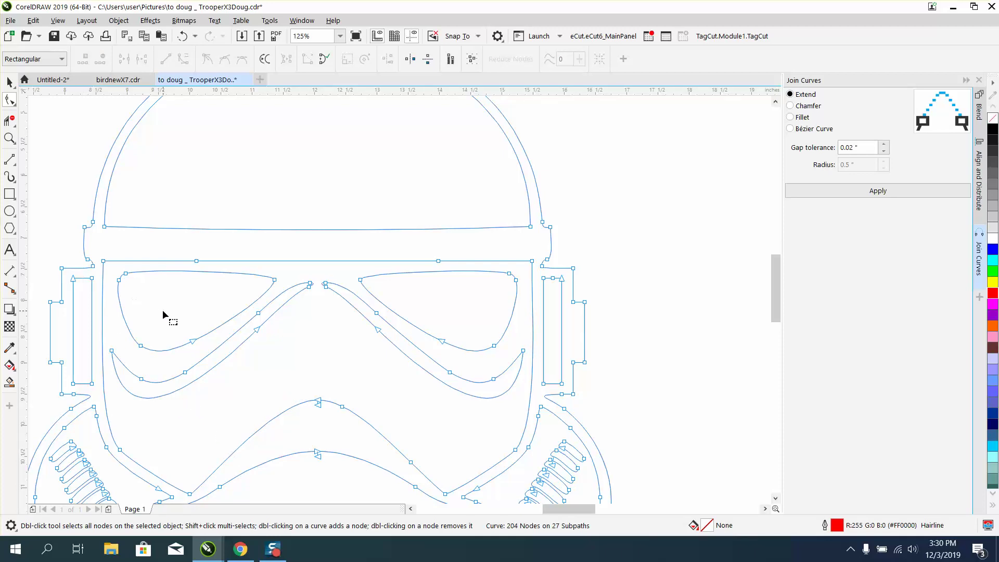
Join the two split nose-arch nodes and remove the leftover and start nodes.
{"action": "left_click_drag", "start_coordinate": [301, 382], "coordinate": [339, 475]}
{"action": "left_click", "coordinate": [880, 196]}
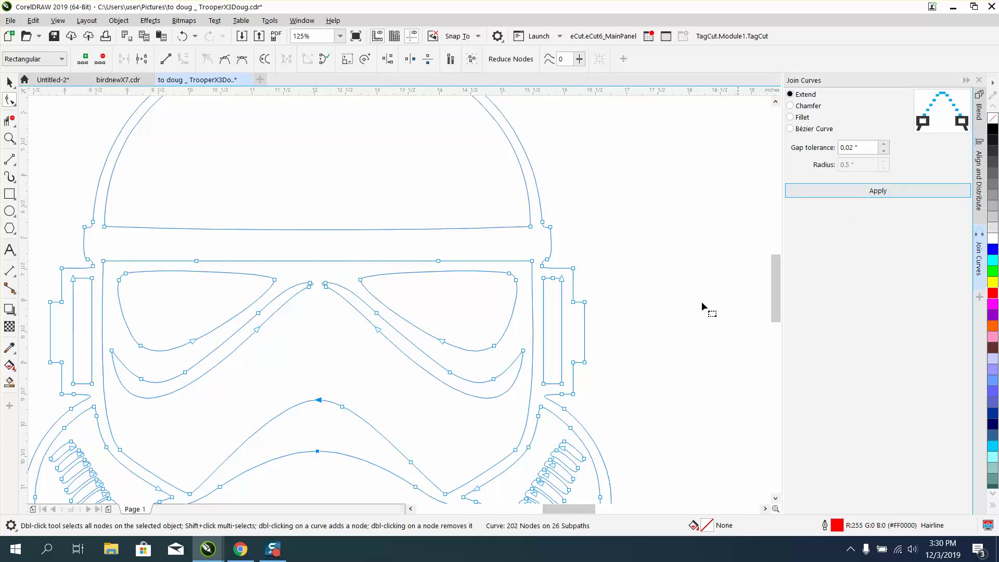
{"action": "double_click", "coordinate": [318, 450]}
{"action": "double_click", "coordinate": [318, 400]}
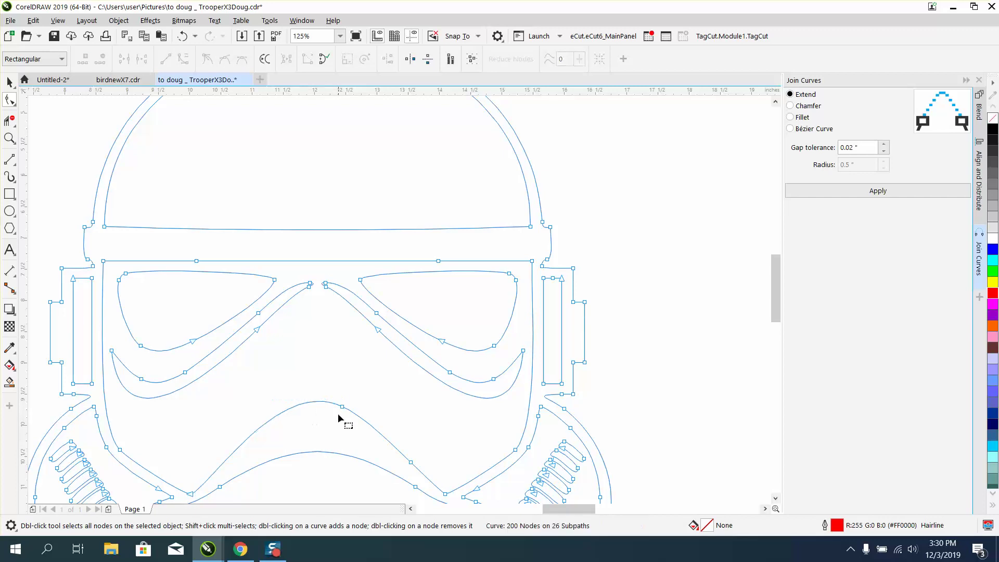
Try removing another nose-curve node, then undo the accidental reshape and the removal.
{"action": "left_click", "coordinate": [287, 411]}
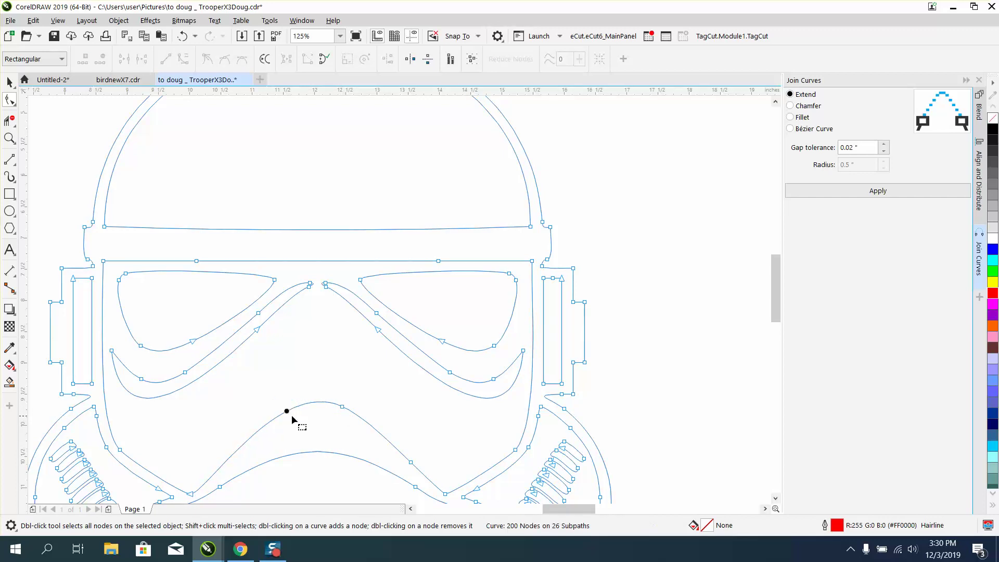
{"action": "double_click", "coordinate": [342, 406]}
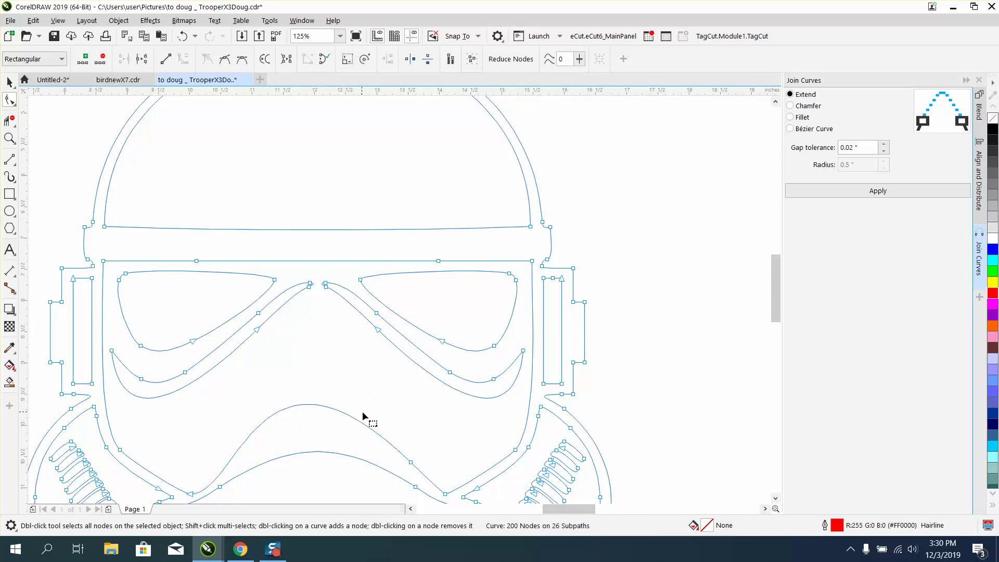
{"action": "left_click", "coordinate": [411, 460]}
{"action": "left_click_drag", "start_coordinate": [410, 461], "coordinate": [423, 471]}
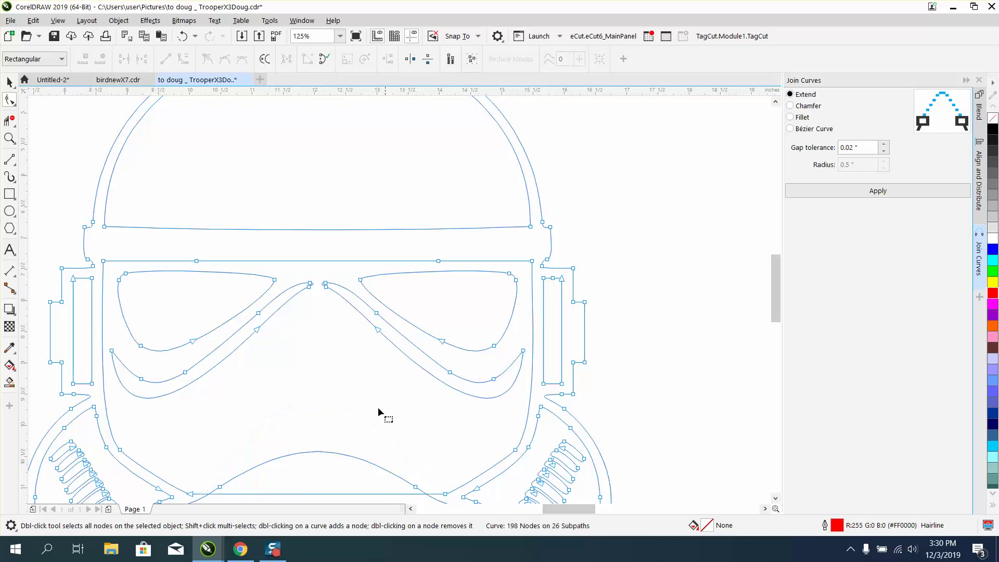
{"action": "left_click", "coordinate": [184, 36]}
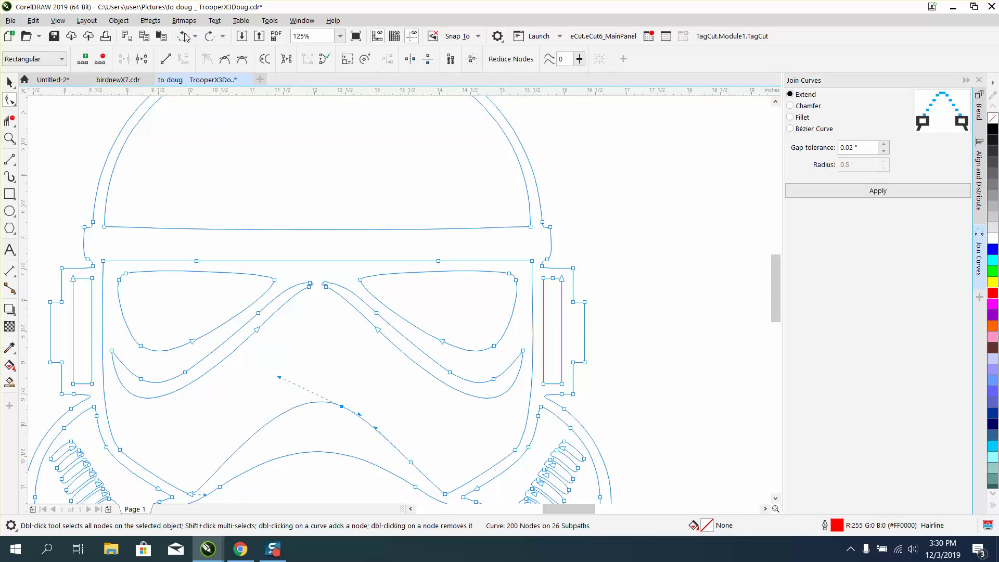
{"action": "left_click", "coordinate": [183, 36]}
Zoom in on the nose area and delete two redundant nodes from the lower cheek curve.
{"action": "scroll", "coordinate": [556, 240], "scroll_direction": "down", "scroll_amount": 2}
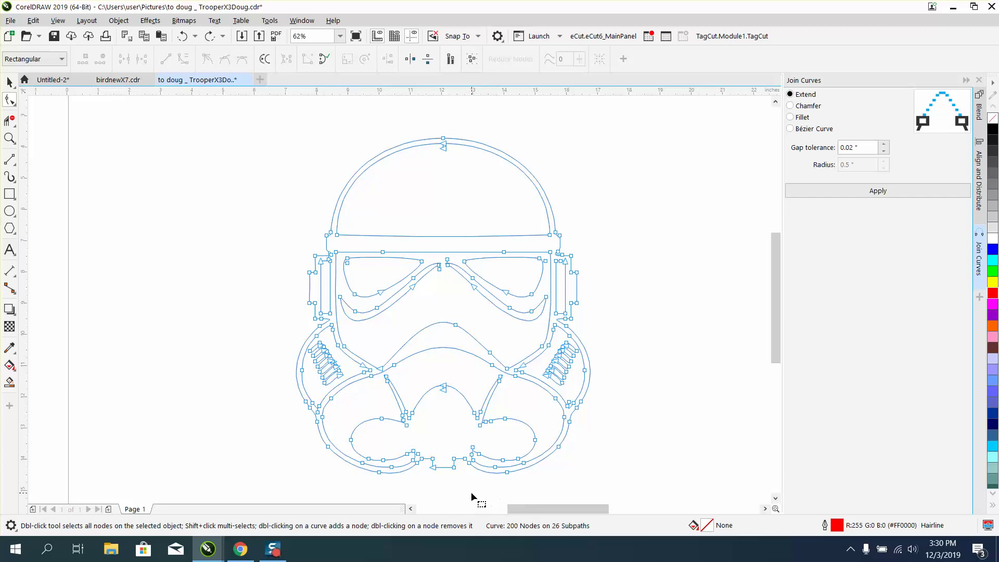
{"action": "left_click", "coordinate": [9, 138]}
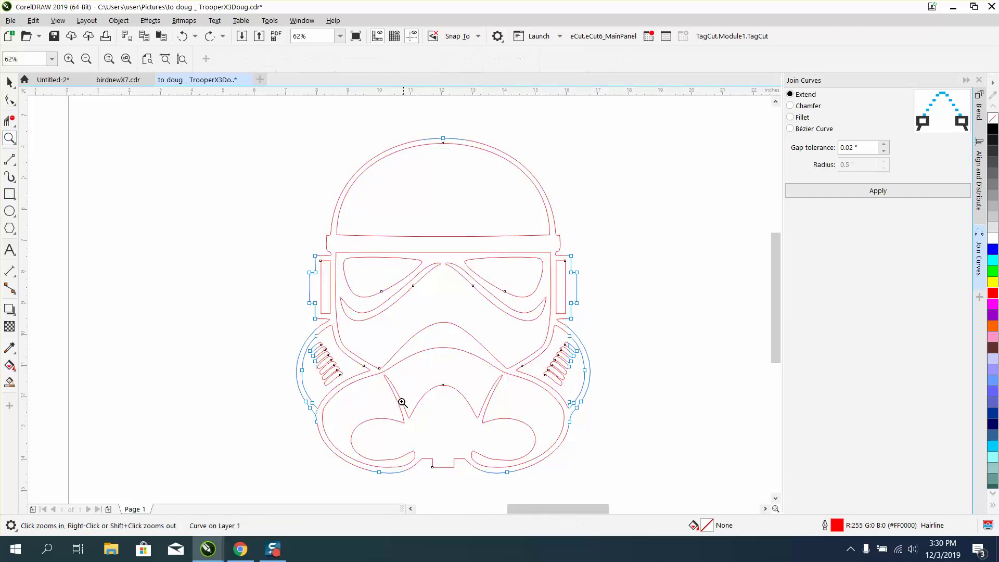
{"action": "left_click_drag", "start_coordinate": [375, 412], "coordinate": [461, 469]}
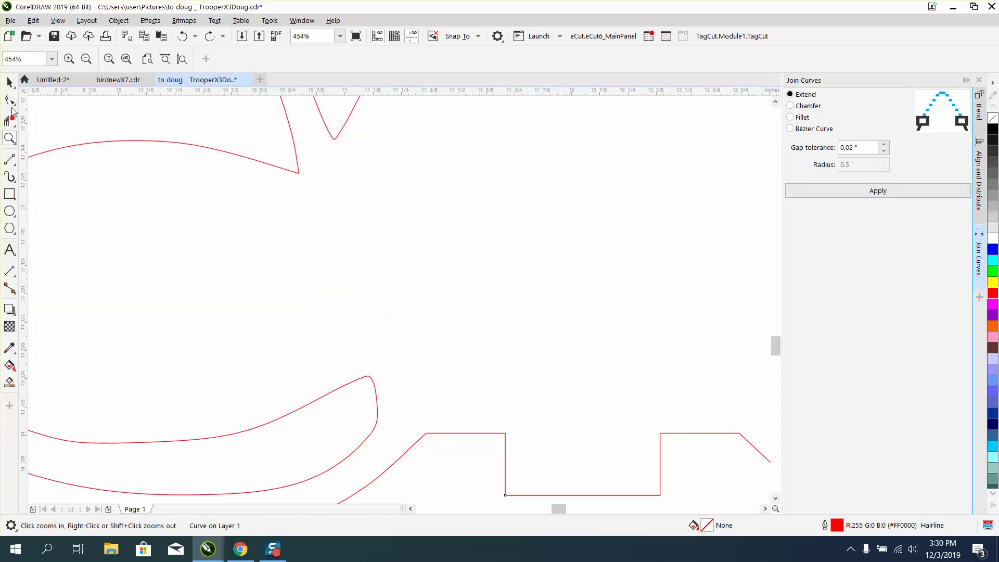
{"action": "left_click", "coordinate": [9, 99]}
{"action": "left_click", "coordinate": [368, 376]}
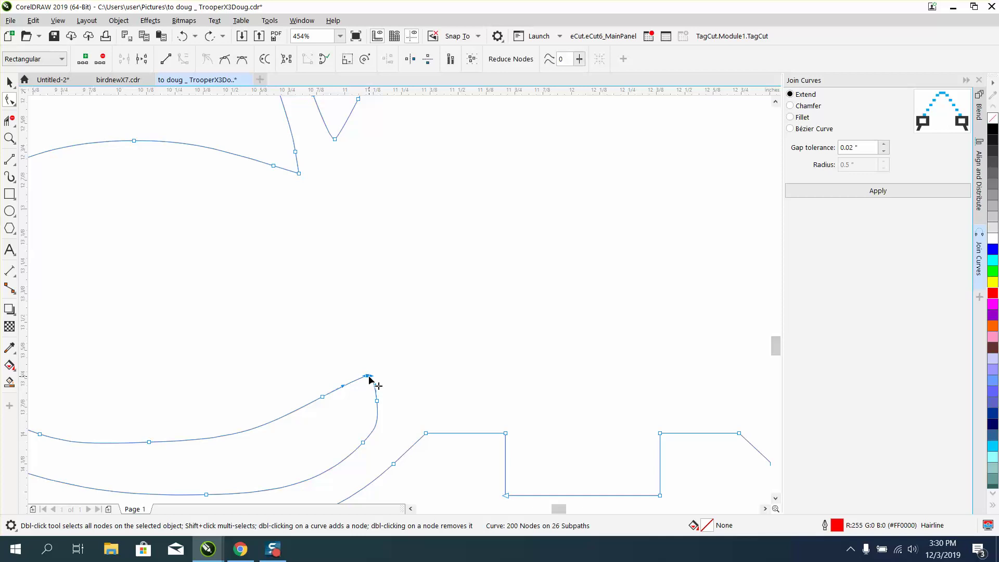
{"action": "key", "text": "Delete"}
{"action": "scroll", "coordinate": [387, 374], "scroll_direction": "down", "scroll_amount": 2}
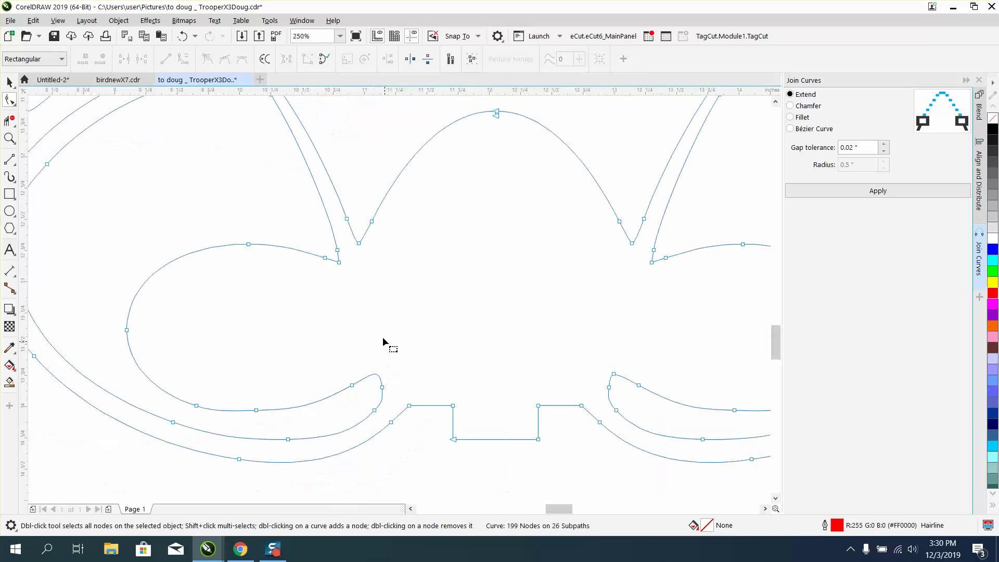
{"action": "double_click", "coordinate": [249, 247]}
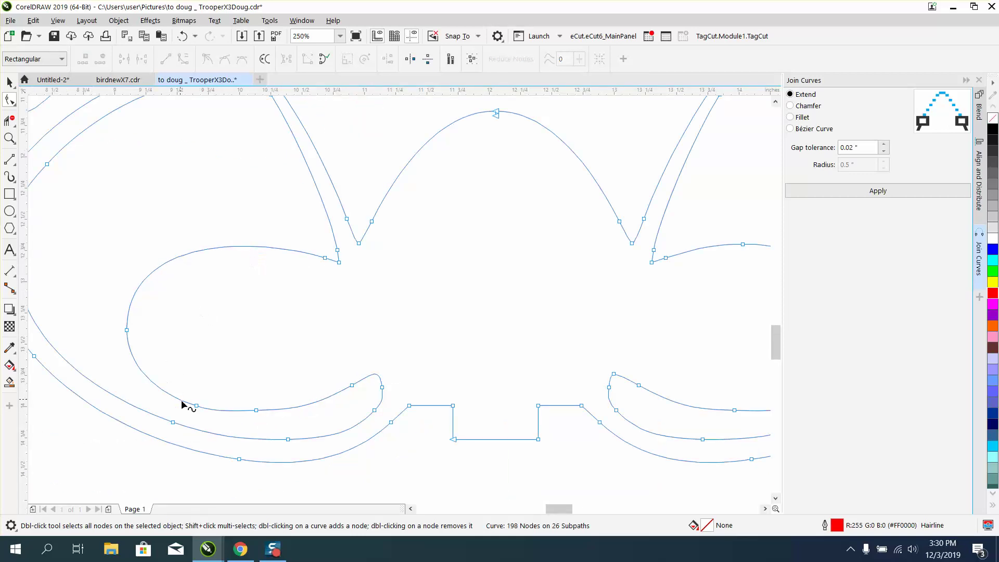
Delete six surplus nodes from the mouth and outer jaw curves and reshape the mouth corner.
{"action": "left_click", "coordinate": [197, 409]}
{"action": "key", "text": "Delete"}
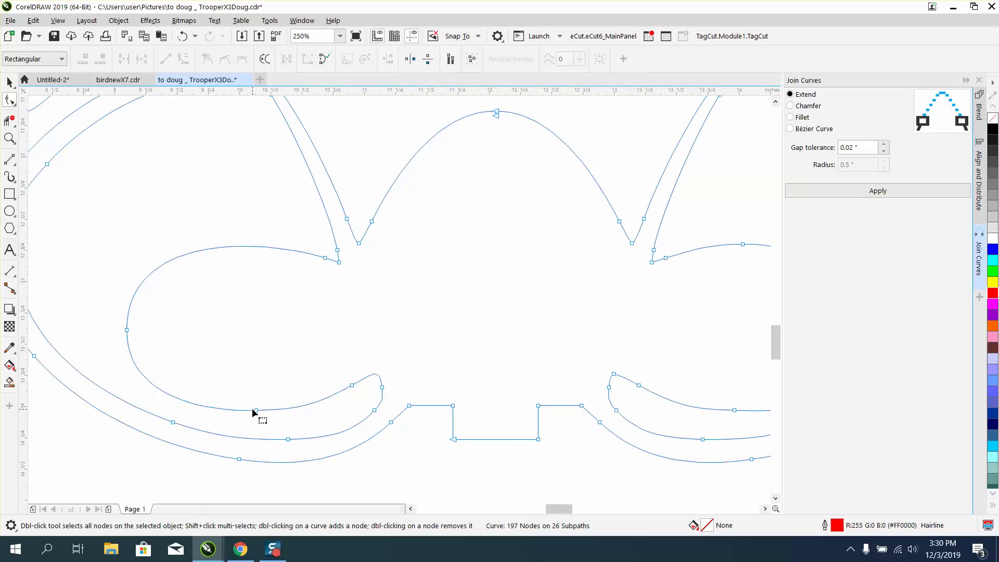
{"action": "left_click", "coordinate": [256, 410]}
{"action": "key", "text": "Delete"}
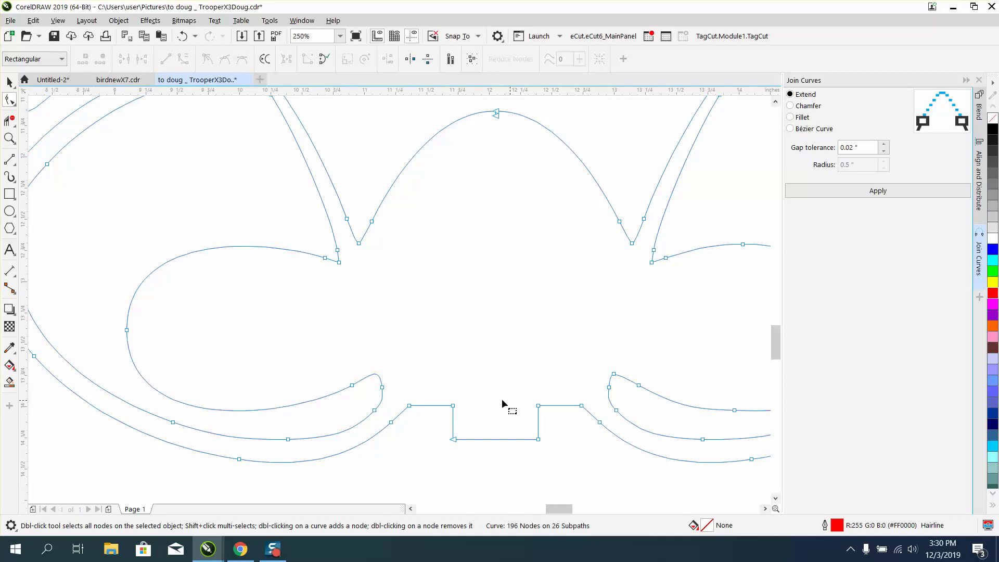
{"action": "left_click", "coordinate": [240, 460]}
{"action": "key", "text": "Delete"}
{"action": "left_click", "coordinate": [175, 423]}
{"action": "key", "text": "Delete"}
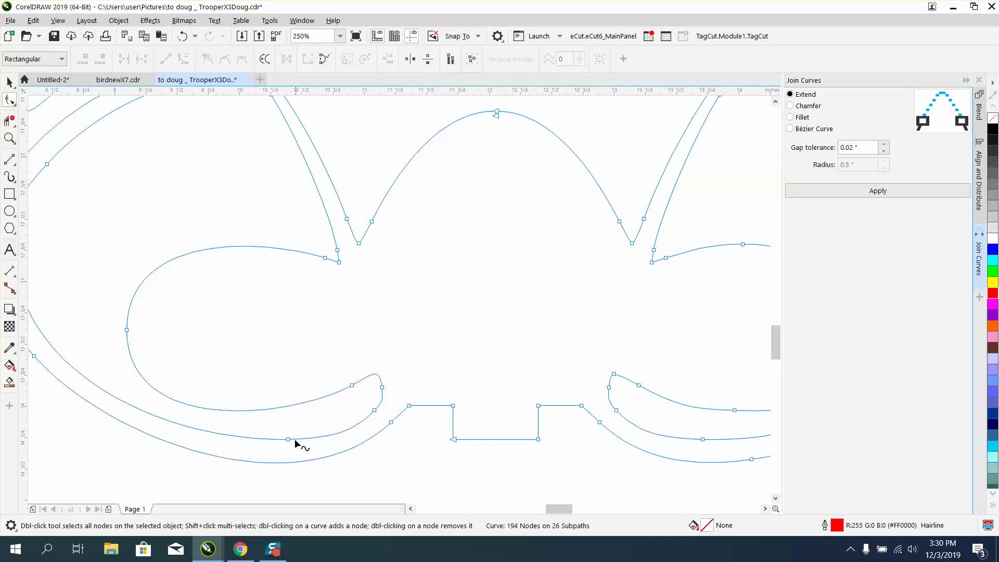
{"action": "left_click", "coordinate": [288, 440]}
{"action": "key", "text": "Delete"}
{"action": "left_click", "coordinate": [375, 411]}
{"action": "key", "text": "Delete"}
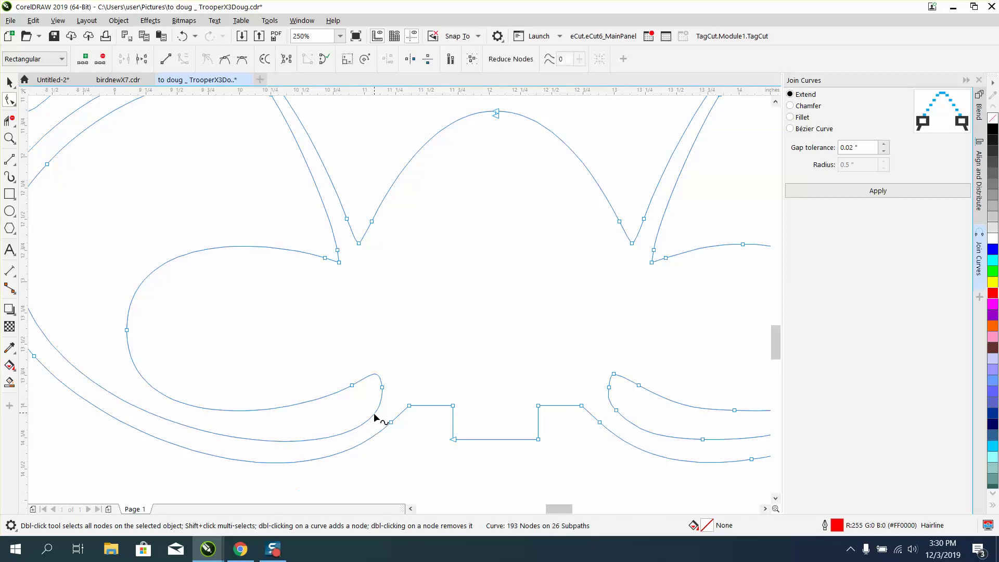
{"action": "left_click_drag", "start_coordinate": [382, 387], "coordinate": [390, 468]}
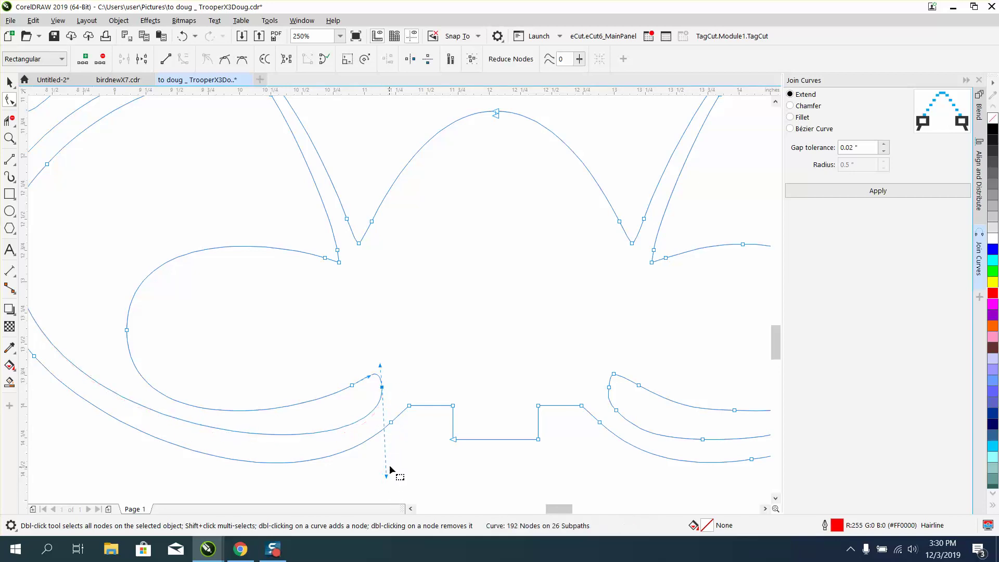
Zoom into the cheek curves and remove four redundant nodes from the left goggle.
{"action": "scroll", "coordinate": [390, 468], "scroll_direction": "down", "scroll_amount": 2}
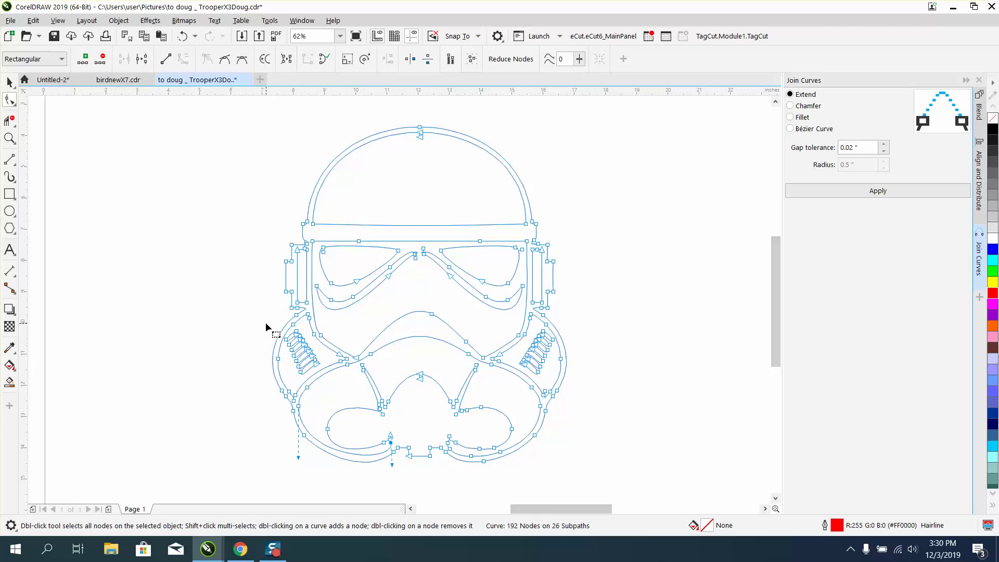
{"action": "left_click", "coordinate": [9, 139]}
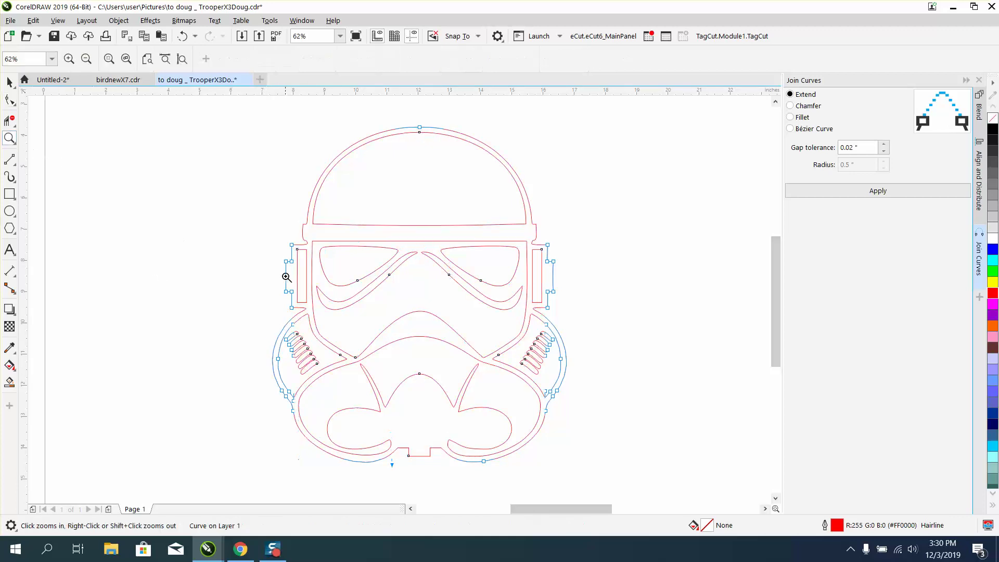
{"action": "left_click_drag", "start_coordinate": [286, 276], "coordinate": [443, 334]}
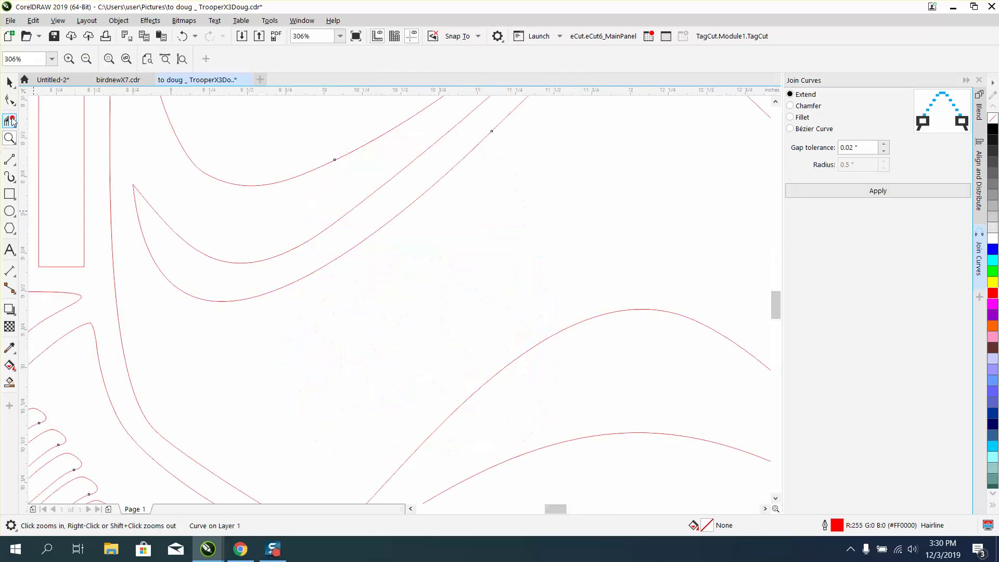
{"action": "left_click", "coordinate": [312, 239]}
{"action": "key", "text": "Delete"}
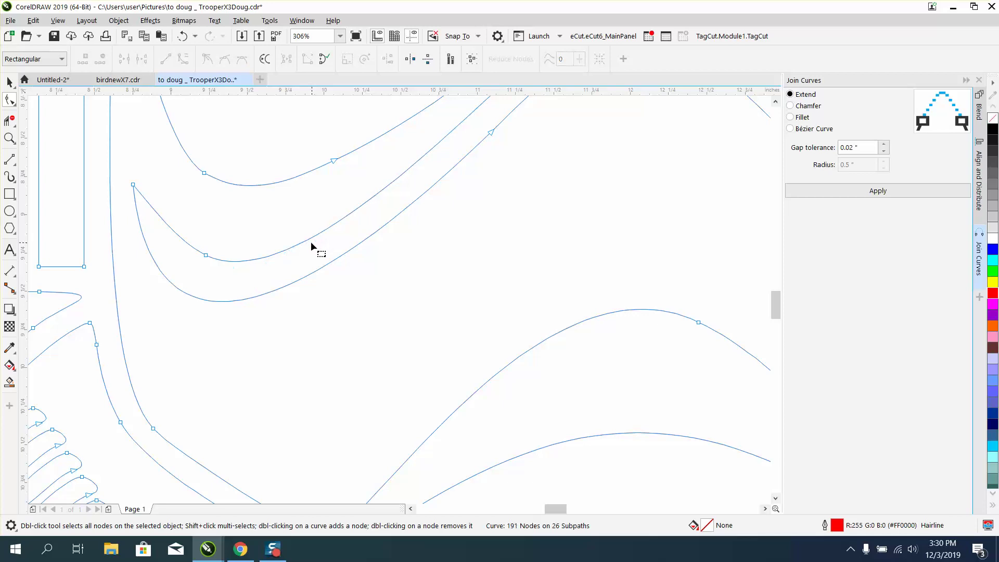
{"action": "left_click", "coordinate": [205, 254]}
{"action": "key", "text": "Delete"}
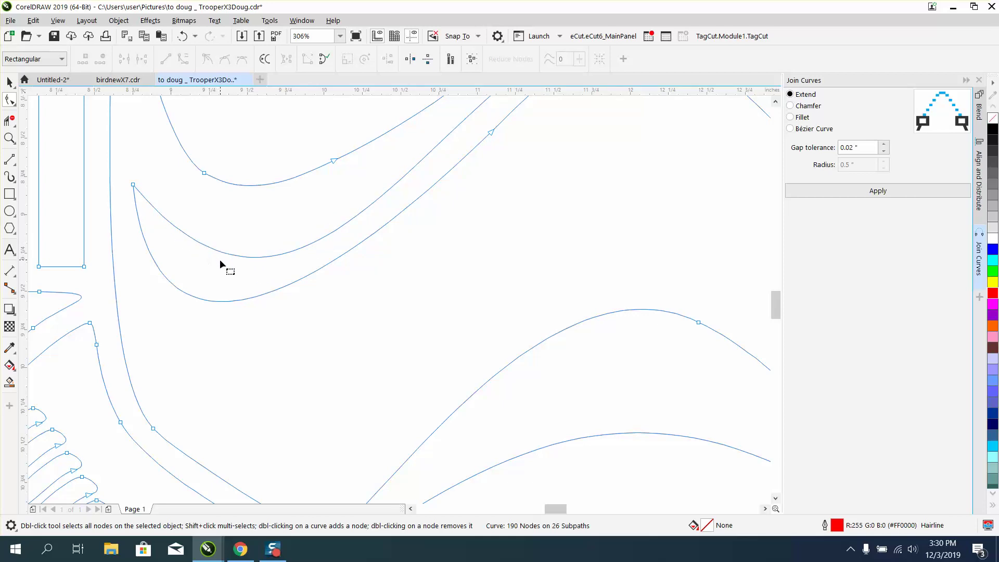
{"action": "scroll", "coordinate": [266, 261], "scroll_direction": "down", "scroll_amount": 2}
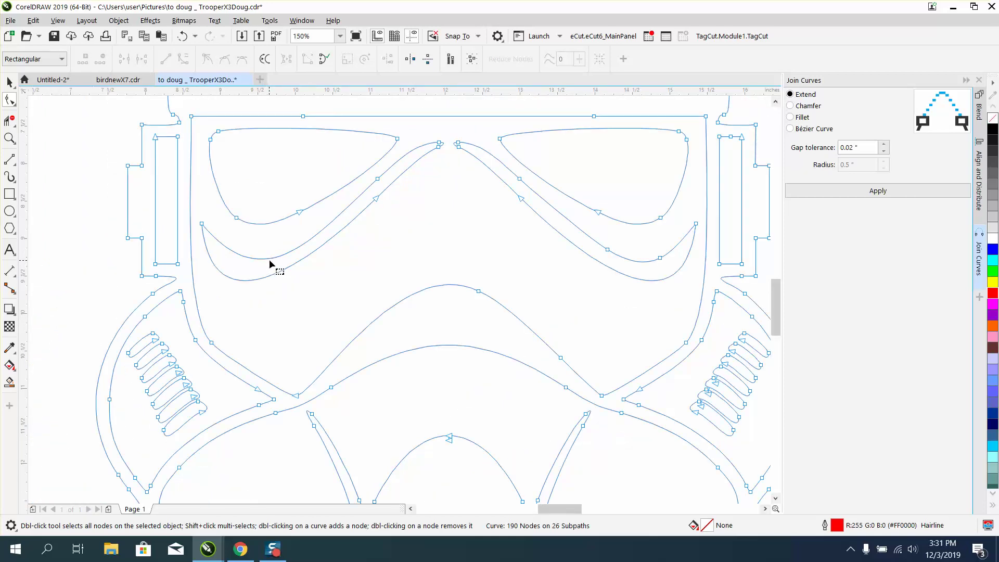
{"action": "double_click", "coordinate": [210, 140]}
{"action": "double_click", "coordinate": [236, 218]}
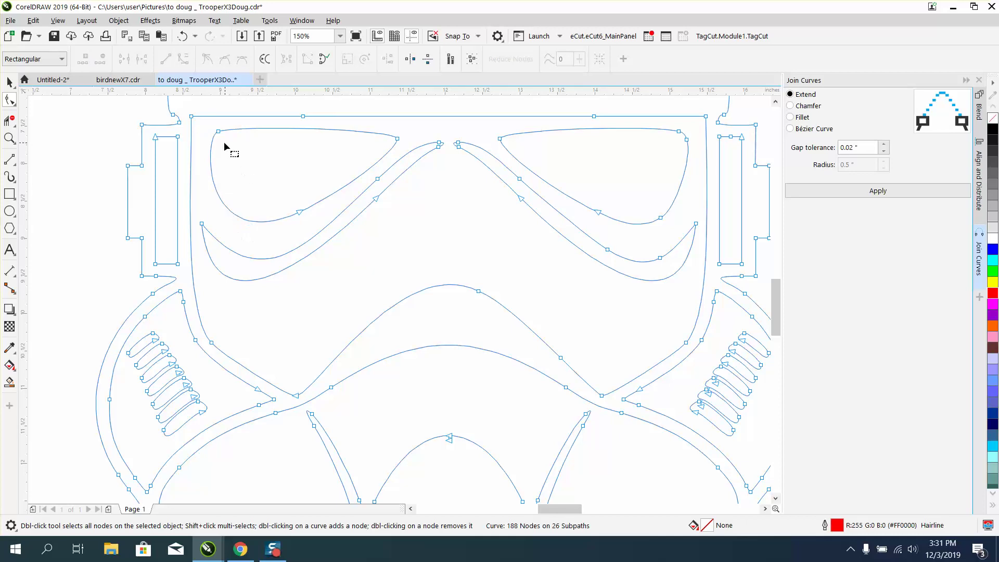
Zoom into the dome-top gap, join its open ends, and delete the leftover join node.
{"action": "scroll", "coordinate": [267, 208], "scroll_direction": "down", "scroll_amount": 5}
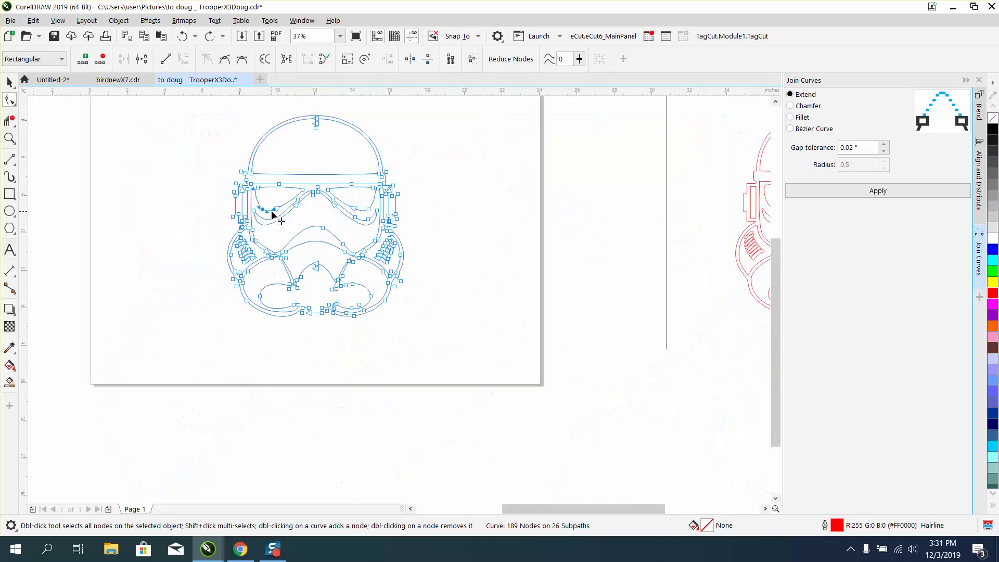
{"action": "left_click_drag", "start_coordinate": [228, 143], "coordinate": [374, 287]}
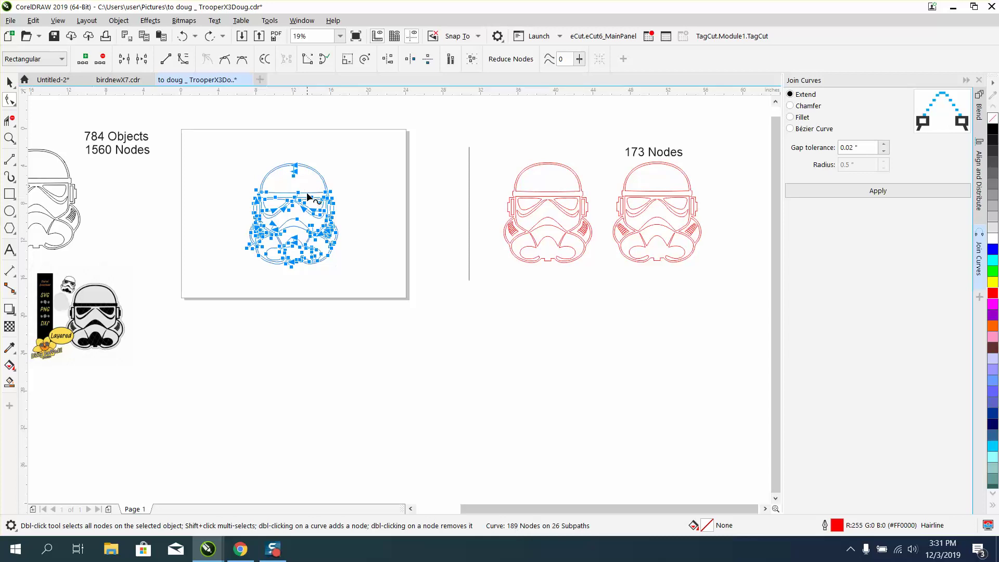
{"action": "left_click", "coordinate": [10, 138]}
{"action": "left_click_drag", "start_coordinate": [273, 149], "coordinate": [343, 190]}
{"action": "left_click_drag", "start_coordinate": [232, 228], "coordinate": [318, 298]}
{"action": "left_click", "coordinate": [9, 99]}
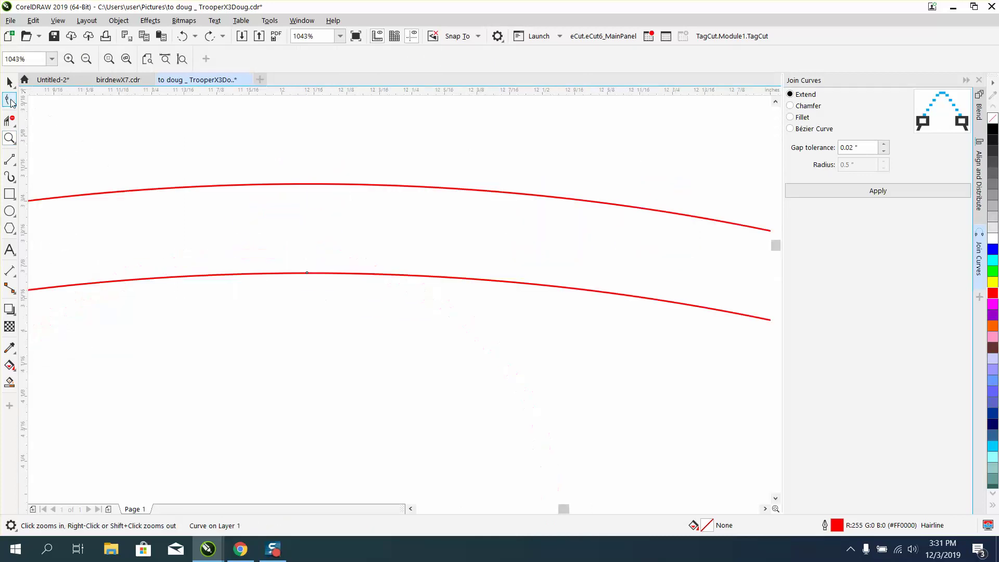
{"action": "left_click_drag", "start_coordinate": [300, 265], "coordinate": [328, 301]}
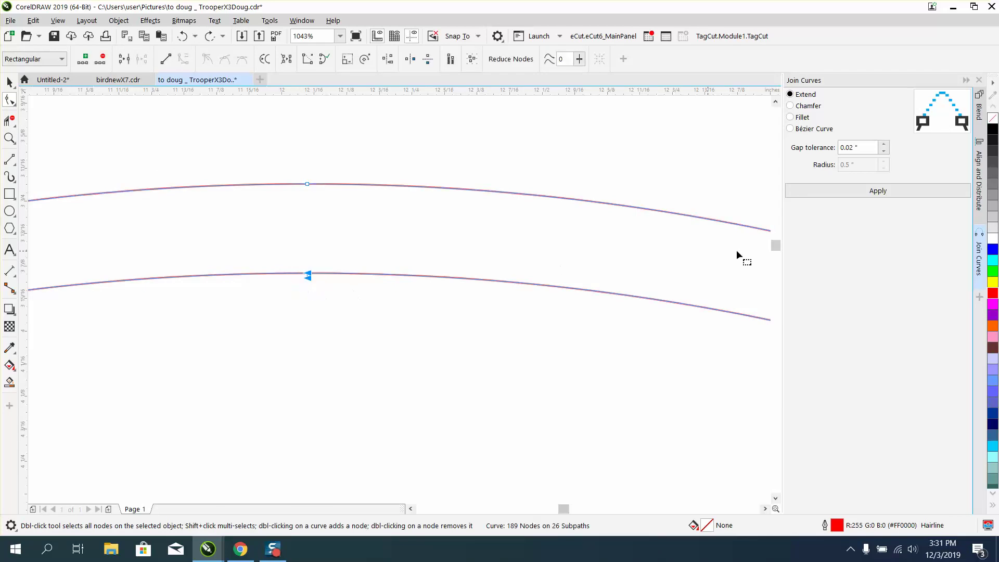
{"action": "left_click", "coordinate": [877, 191]}
{"action": "left_click", "coordinate": [357, 316]}
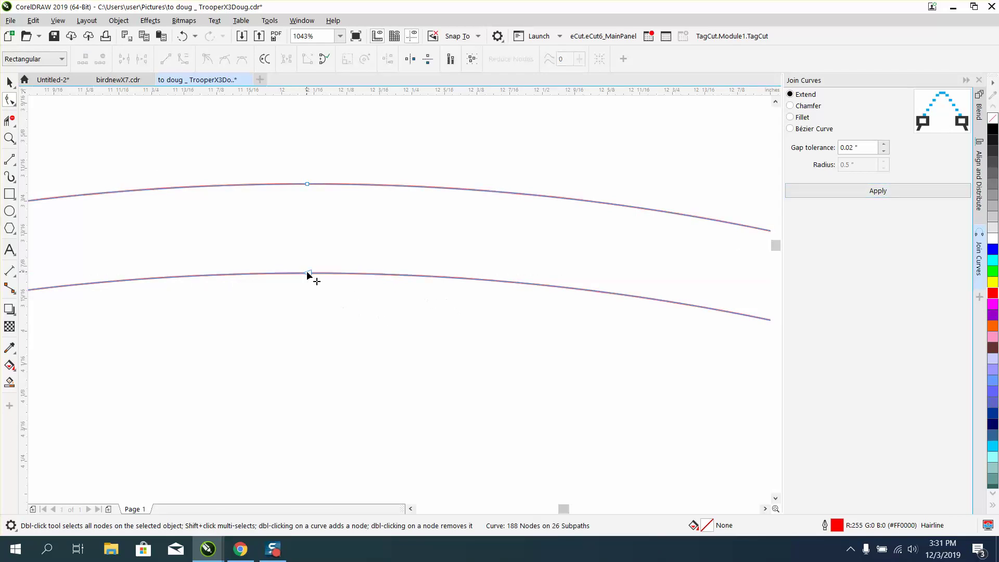
{"action": "left_click", "coordinate": [307, 273]}
{"action": "key", "text": "Delete"}
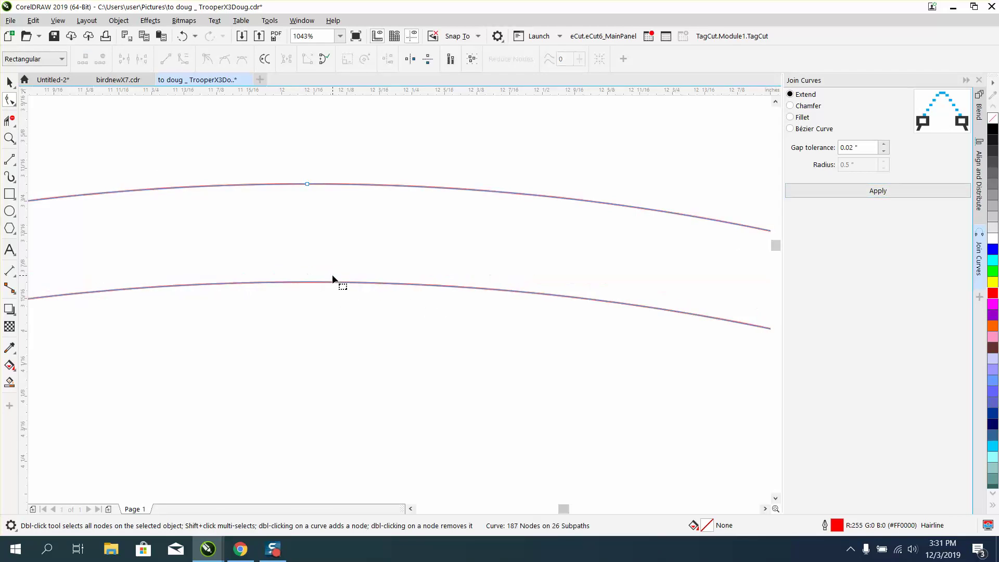
Delete the outer arch's top node and pull both arch base handles upward to smooth it.
{"action": "scroll", "coordinate": [332, 274], "scroll_direction": "down", "scroll_amount": 5}
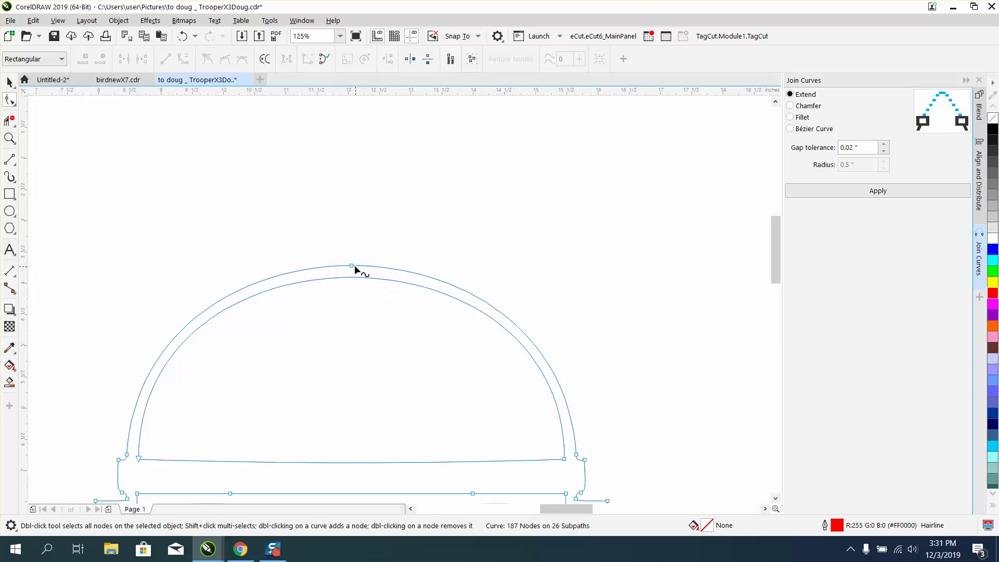
{"action": "left_click", "coordinate": [352, 266]}
{"action": "key", "text": "Delete"}
{"action": "left_click", "coordinate": [564, 459]}
{"action": "left_click_drag", "start_coordinate": [564, 217], "coordinate": [564, 213]}
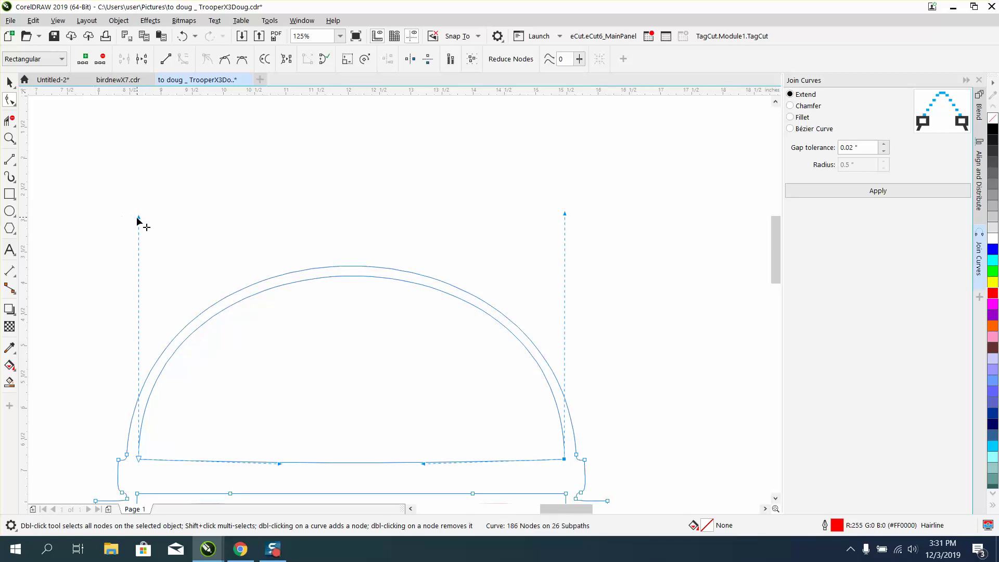
{"action": "left_click_drag", "start_coordinate": [139, 217], "coordinate": [138, 213]}
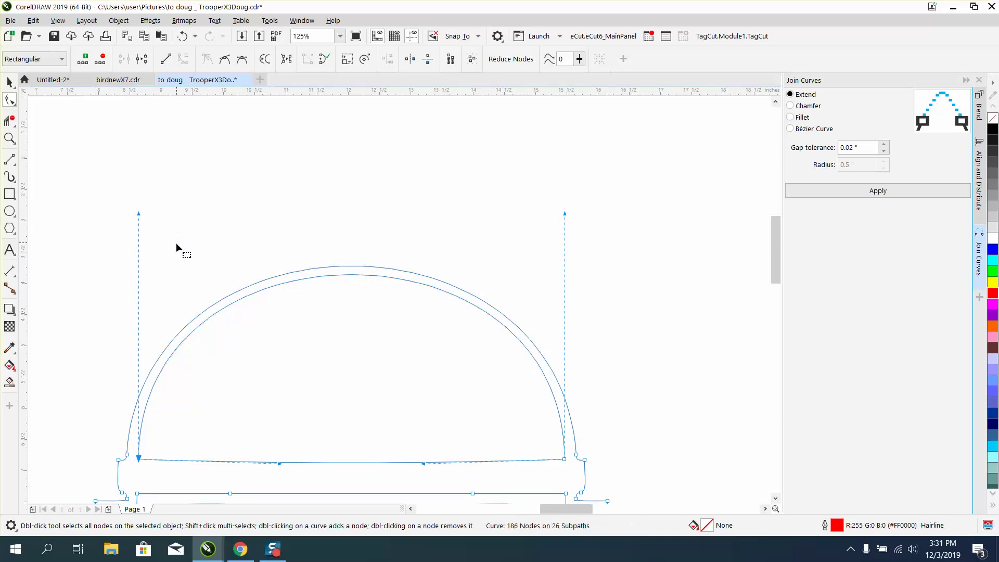
{"action": "scroll", "coordinate": [193, 268], "scroll_direction": "down", "scroll_amount": 1}
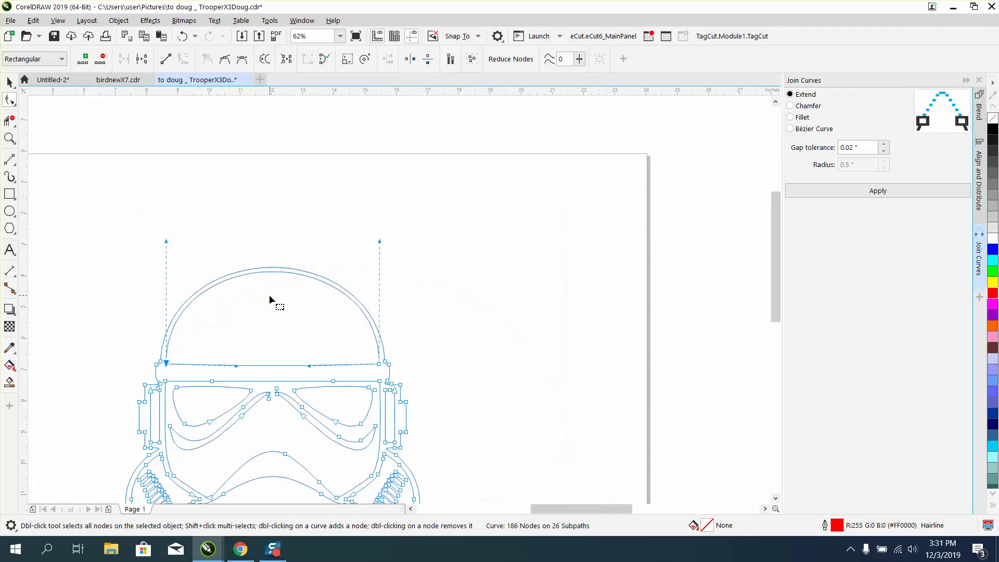
Zoom out to the whole helmet and Smart Fill the visor region solid black.
{"action": "left_click", "coordinate": [12, 144]}
{"action": "right_click", "coordinate": [279, 269]}
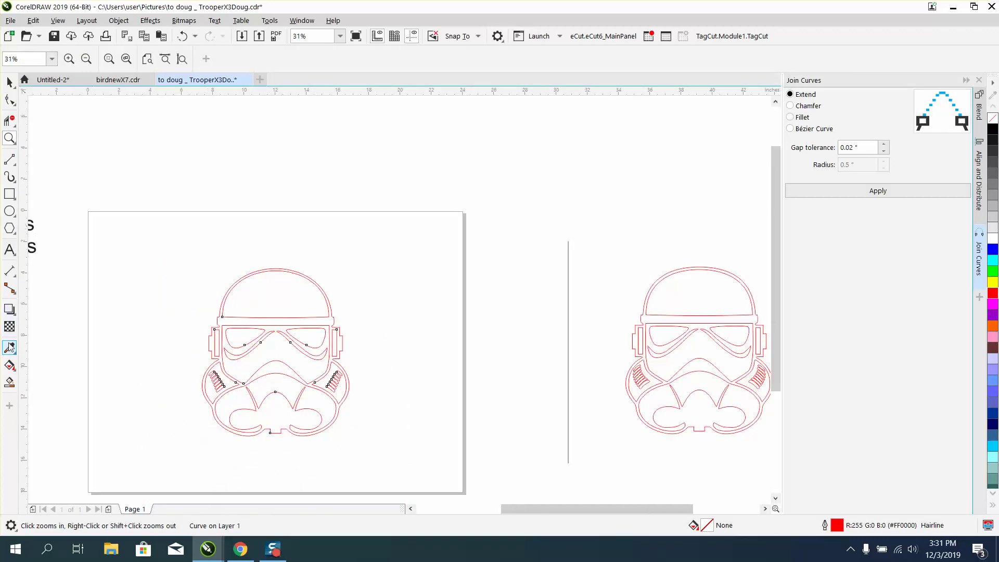
{"action": "left_click", "coordinate": [10, 383]}
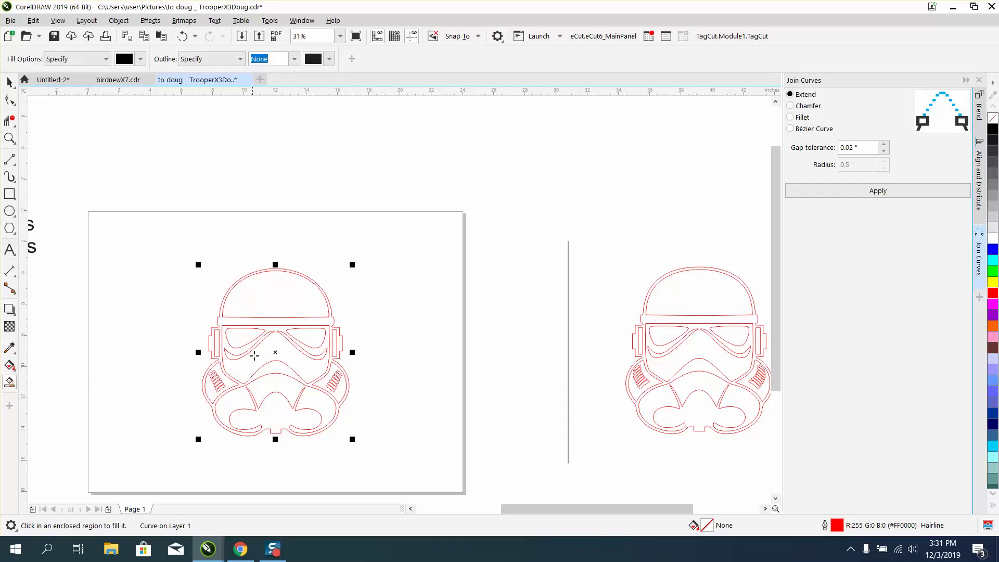
{"action": "left_click", "coordinate": [272, 330]}
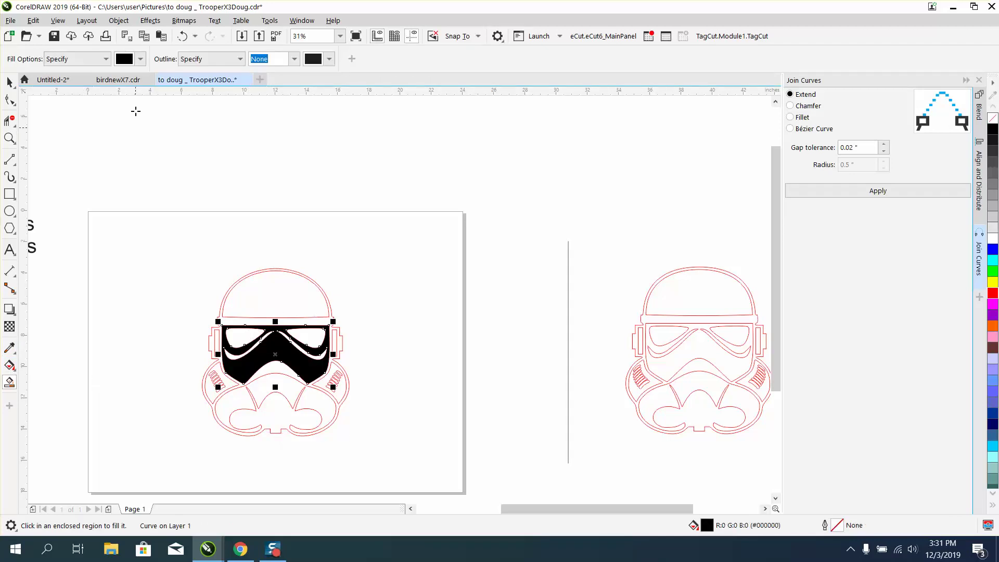